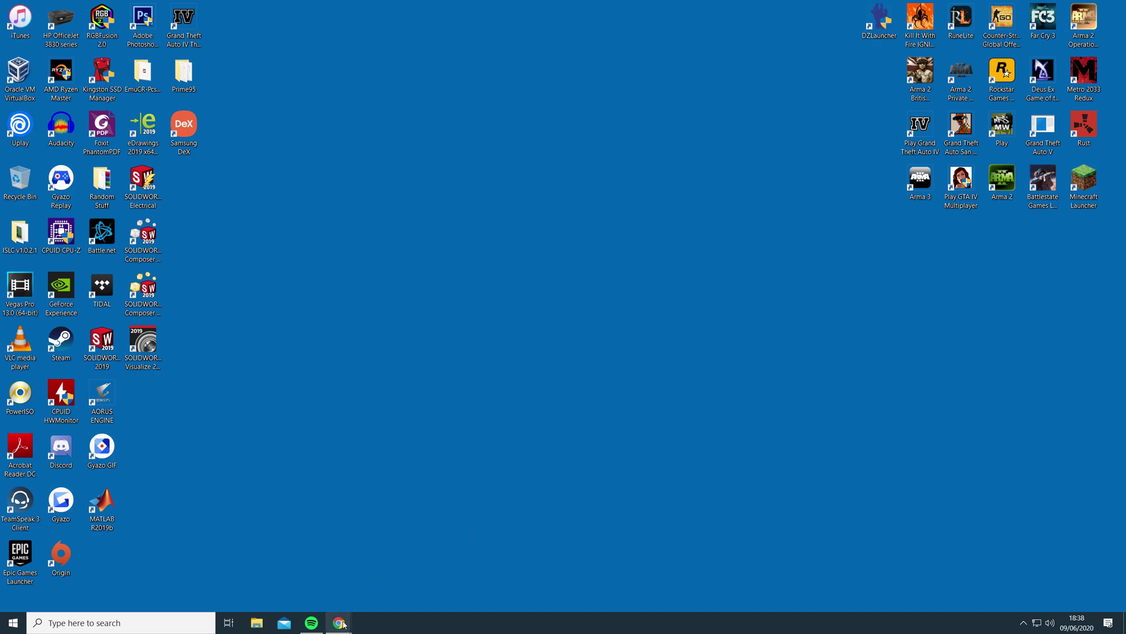
- Download the OptiFine 1.15.2 HD U G1 pre23 preview from the Preview versions list
{"action": "mouse_move", "coordinate": [339, 622]}
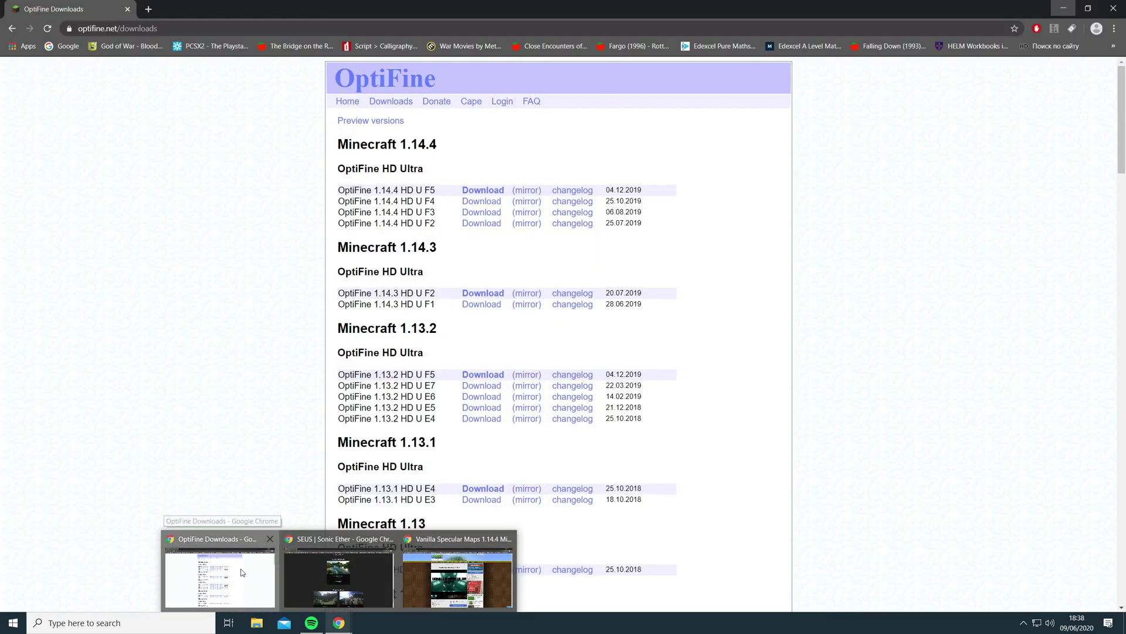
{"action": "left_click", "coordinate": [252, 572]}
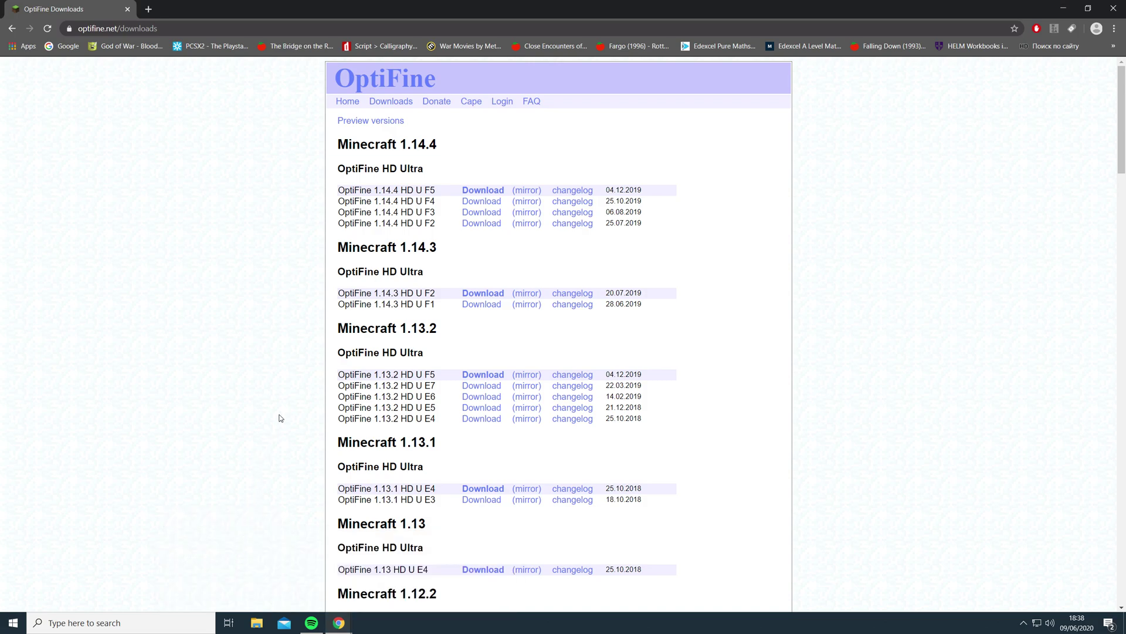
{"action": "left_click", "coordinate": [377, 122]}
{"action": "left_click", "coordinate": [524, 146]}
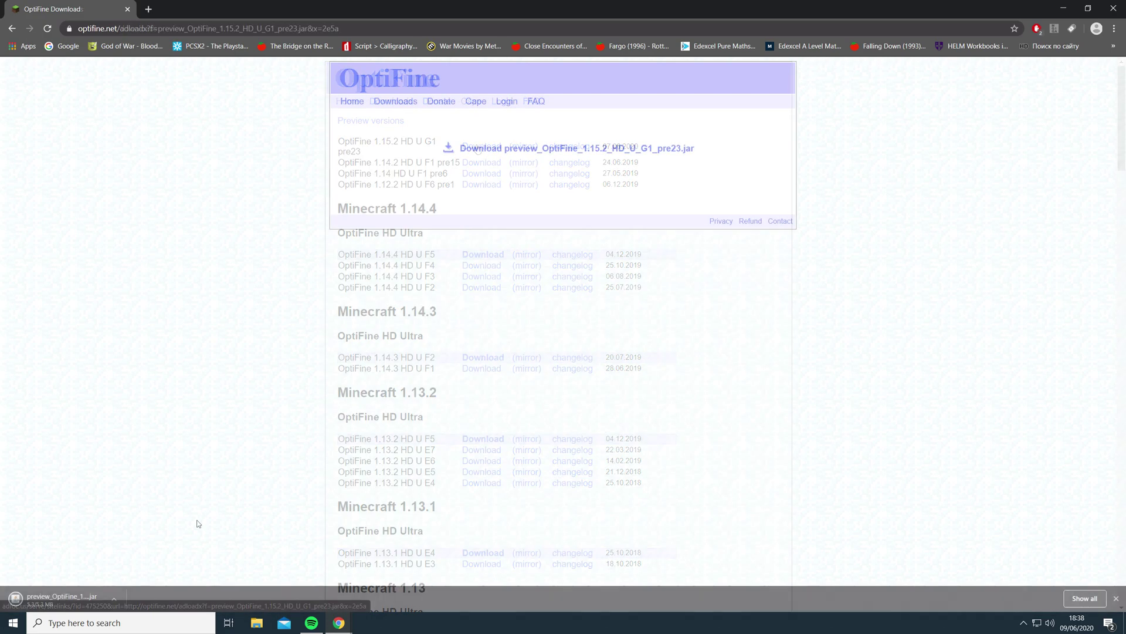
- Move preview_OptiFine_1.15.2_HD_U_G1_pre23.jar to the desktop, run its installer, and confirm success
{"action": "mouse_move", "coordinate": [18, 599]}
{"action": "left_mouse_down"}
{"action": "mouse_move", "coordinate": [1121, 631]}
{"action": "mouse_move", "coordinate": [709, 425]}
{"action": "mouse_move", "coordinate": [579, 379]}
{"action": "mouse_move", "coordinate": [534, 279]}
{"action": "left_mouse_up"}
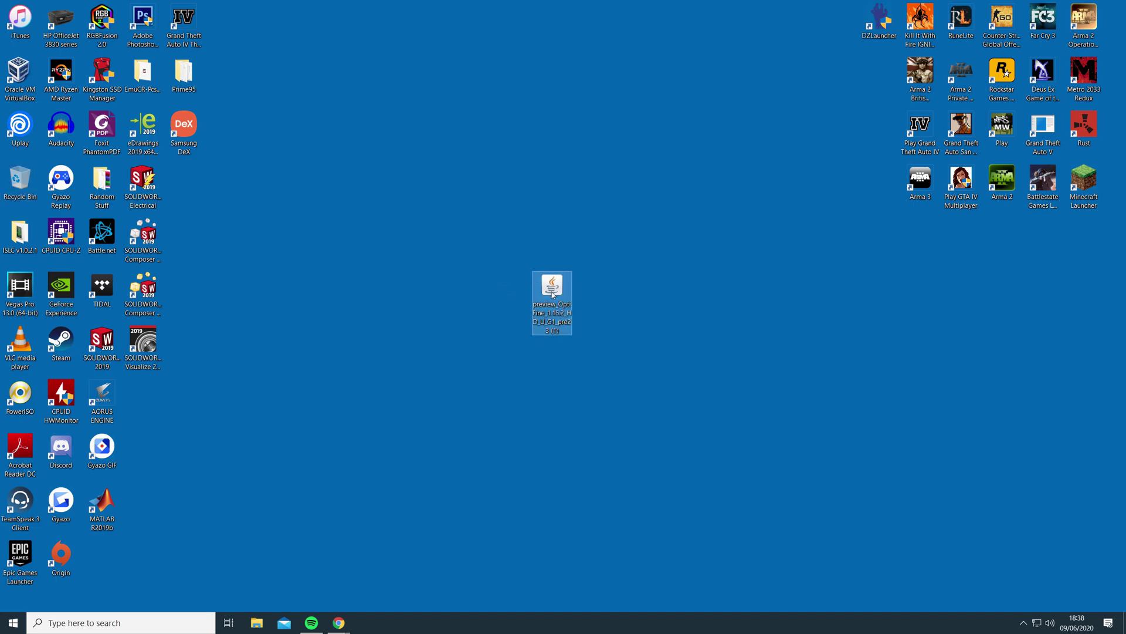
{"action": "double_click", "coordinate": [548, 287]}
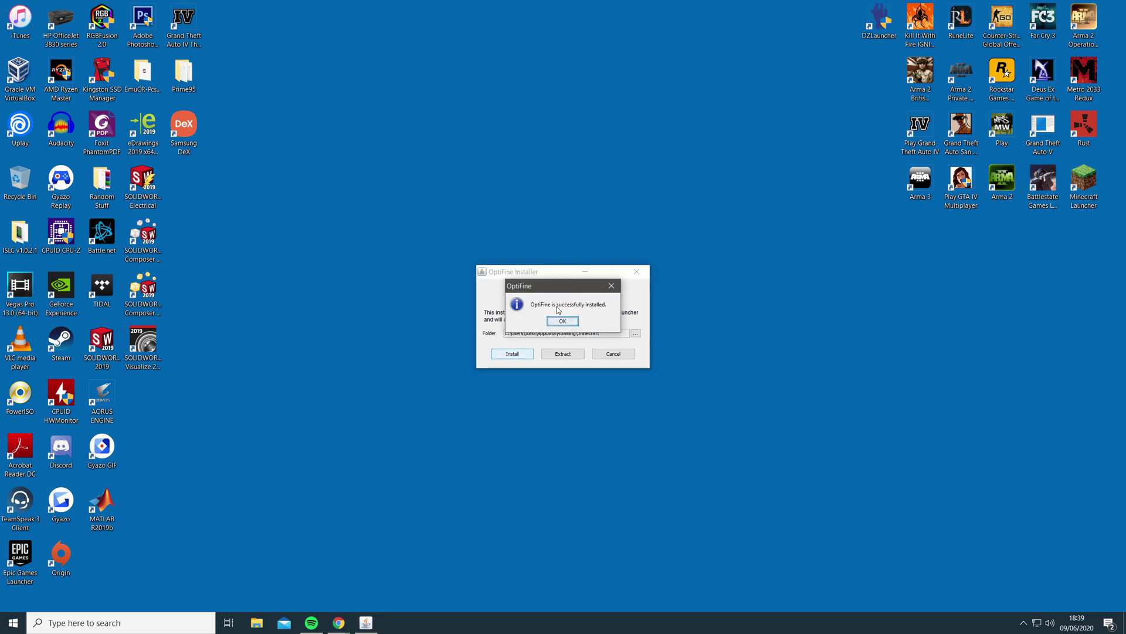
{"action": "left_click", "coordinate": [562, 322]}
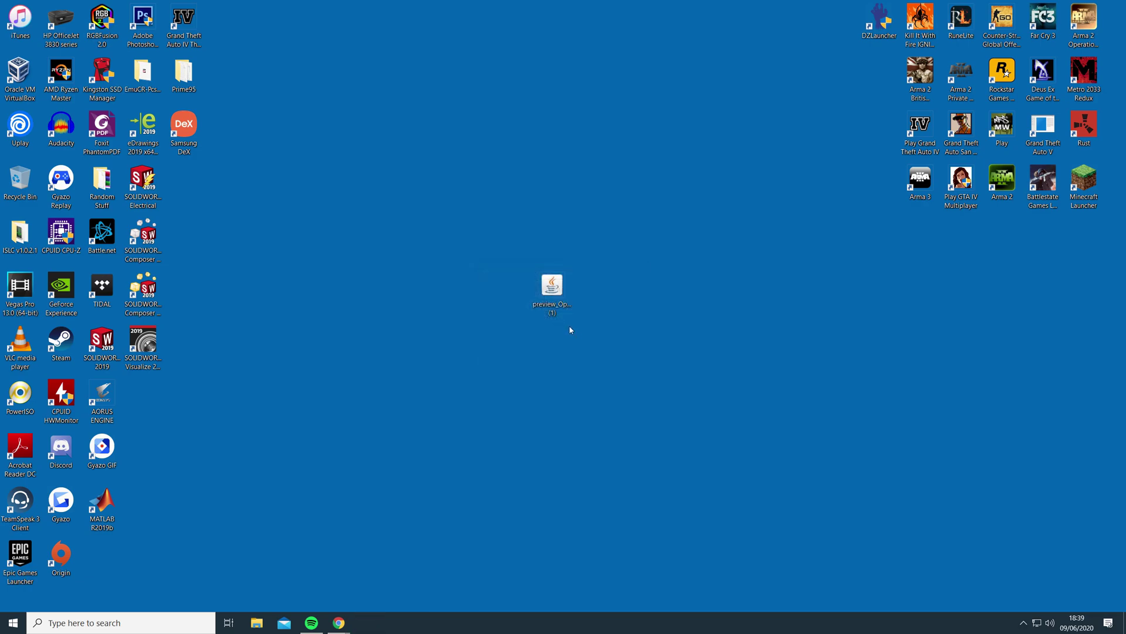
- Launch Minecraft 1.15.2 from the launcher using the OptiFine installation
{"action": "double_click", "coordinate": [1084, 179]}
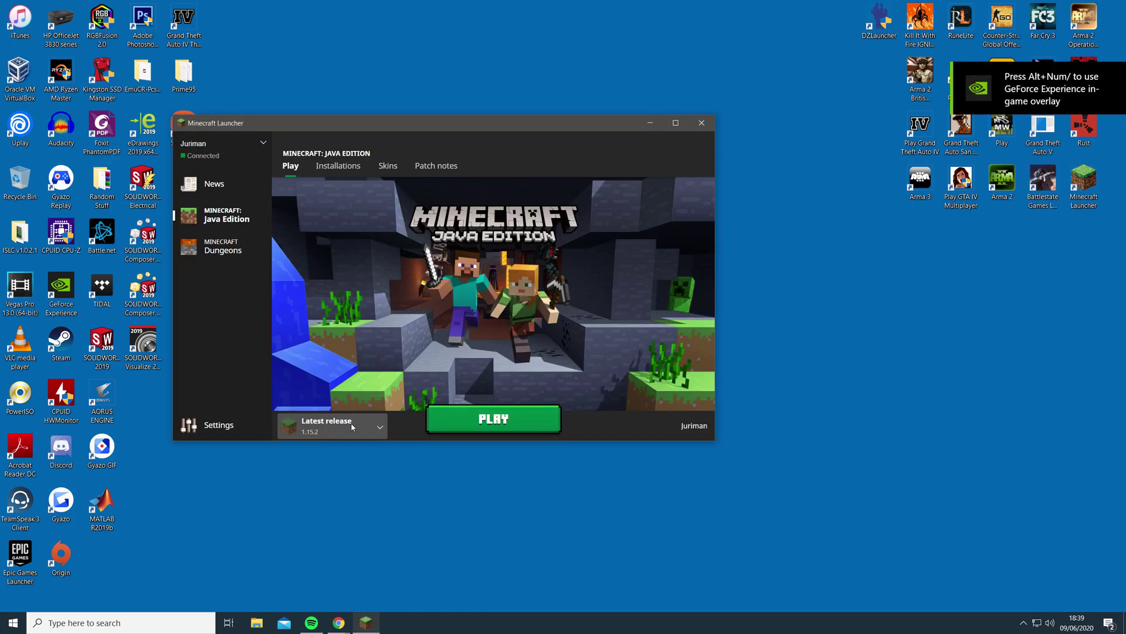
{"action": "left_click", "coordinate": [353, 426]}
{"action": "left_click", "coordinate": [366, 313]}
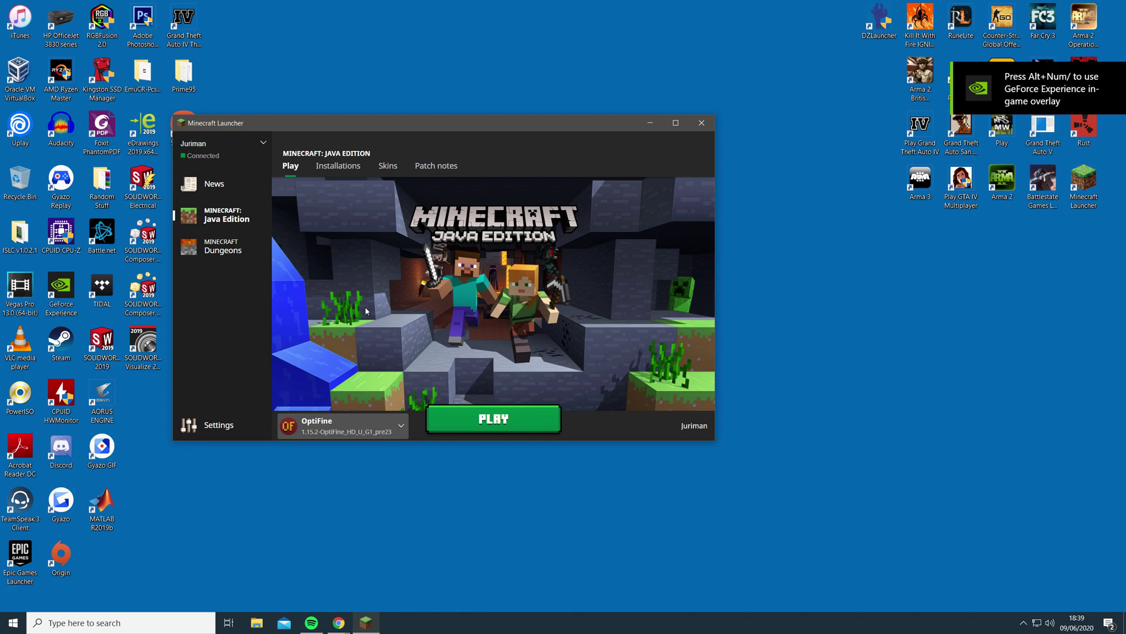
{"action": "left_click", "coordinate": [492, 418]}
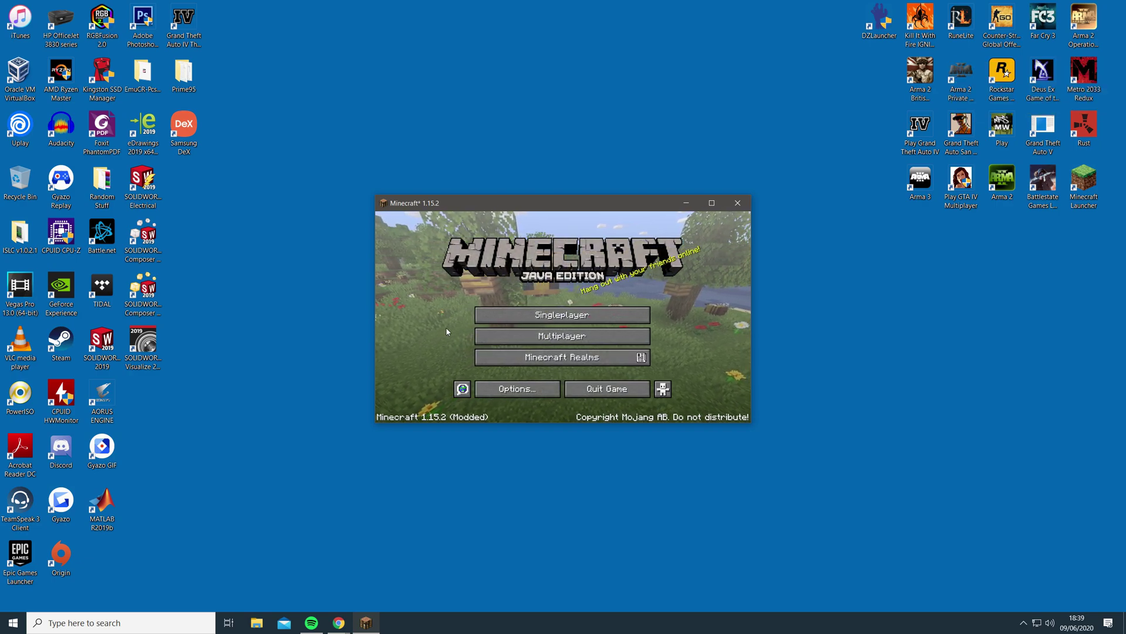
- Download the SEUS Renewed 1.0.1 zip after accepting the EULA and place it on the desktop
{"action": "left_click", "coordinate": [737, 202]}
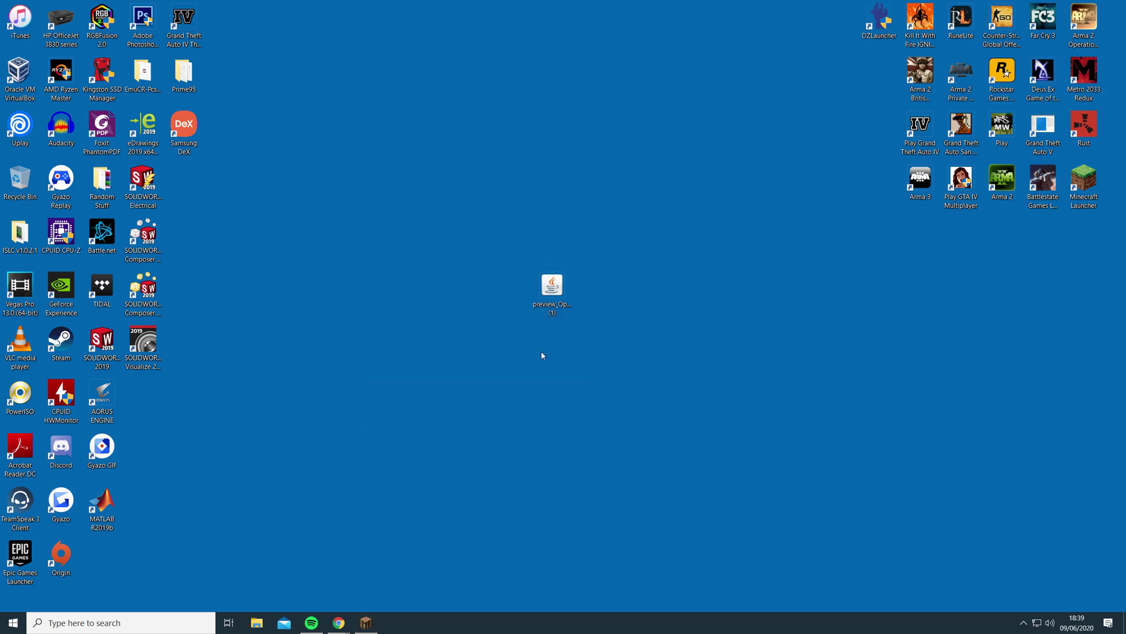
{"action": "mouse_move", "coordinate": [339, 622]}
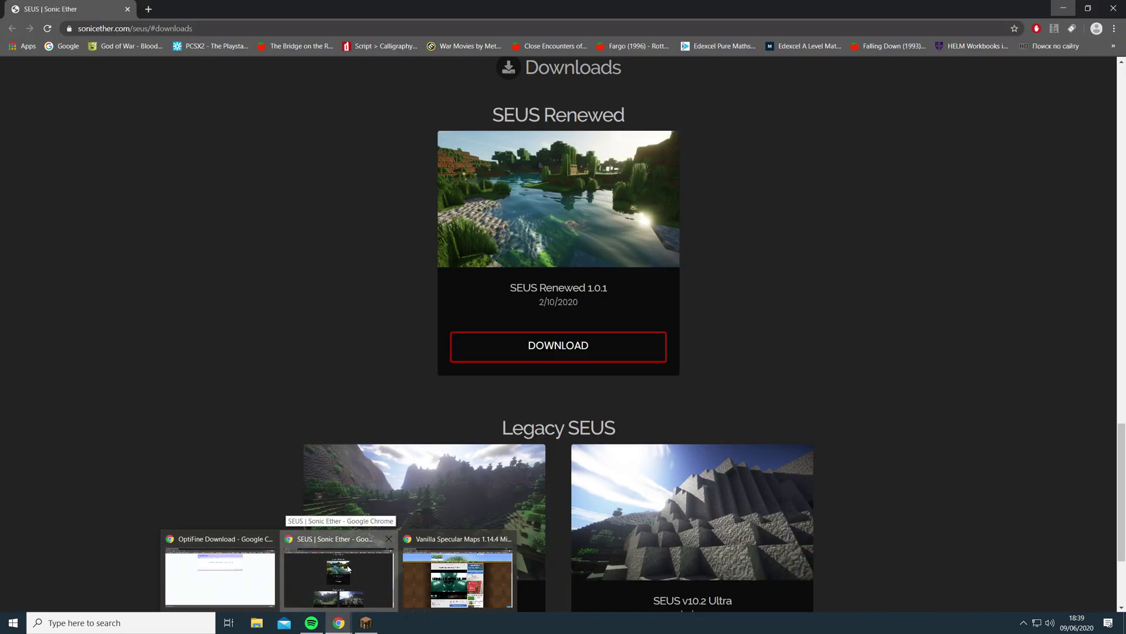
{"action": "left_click", "coordinate": [346, 567]}
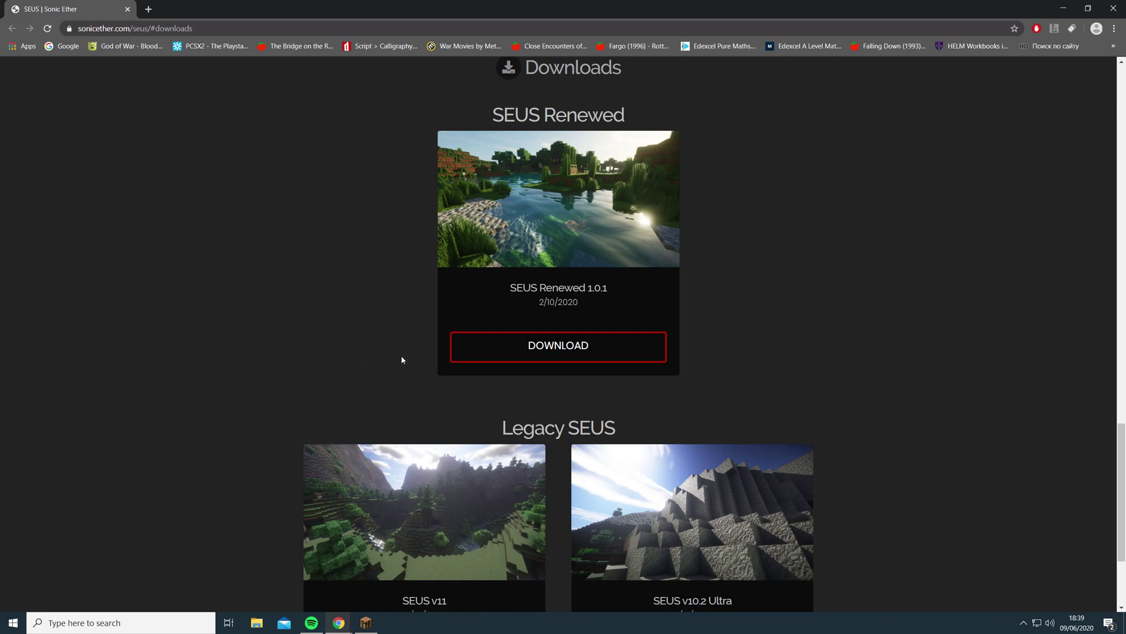
{"action": "left_click", "coordinate": [514, 355]}
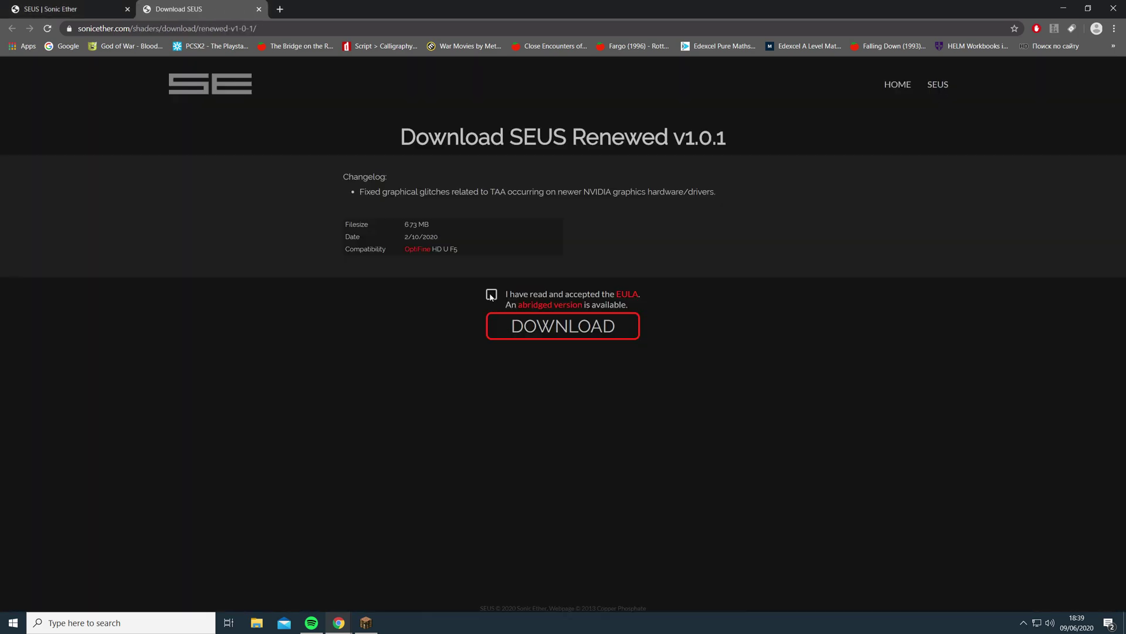
{"action": "left_click", "coordinate": [492, 295]}
{"action": "left_click", "coordinate": [518, 327]}
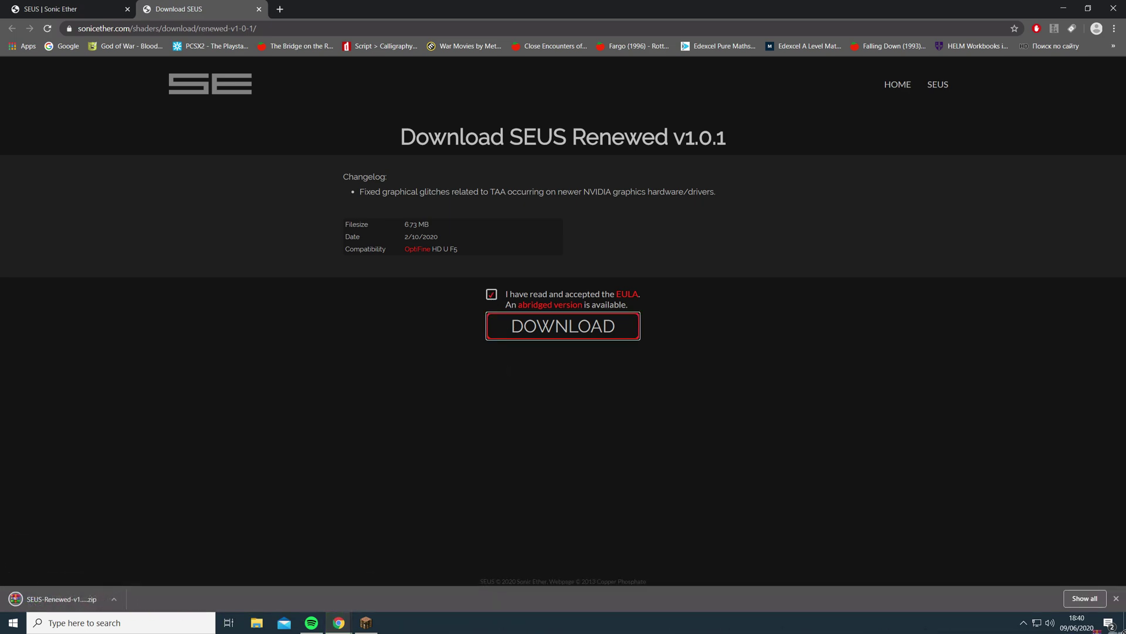
{"action": "mouse_move", "coordinate": [53, 599]}
{"action": "left_mouse_down"}
{"action": "mouse_move", "coordinate": [1124, 626]}
{"action": "mouse_move", "coordinate": [592, 305]}
{"action": "left_mouse_up"}
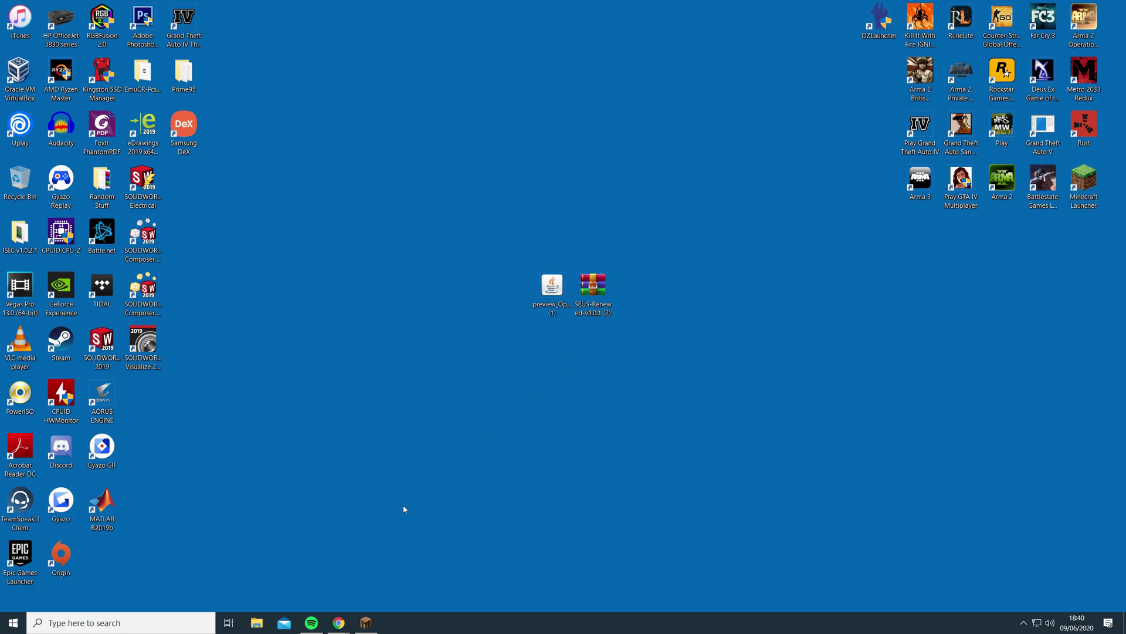
- Restore Minecraft and go through Options and Video Settings to the Shaders screen
{"action": "mouse_move", "coordinate": [366, 622]}
{"action": "left_click", "coordinate": [367, 566]}
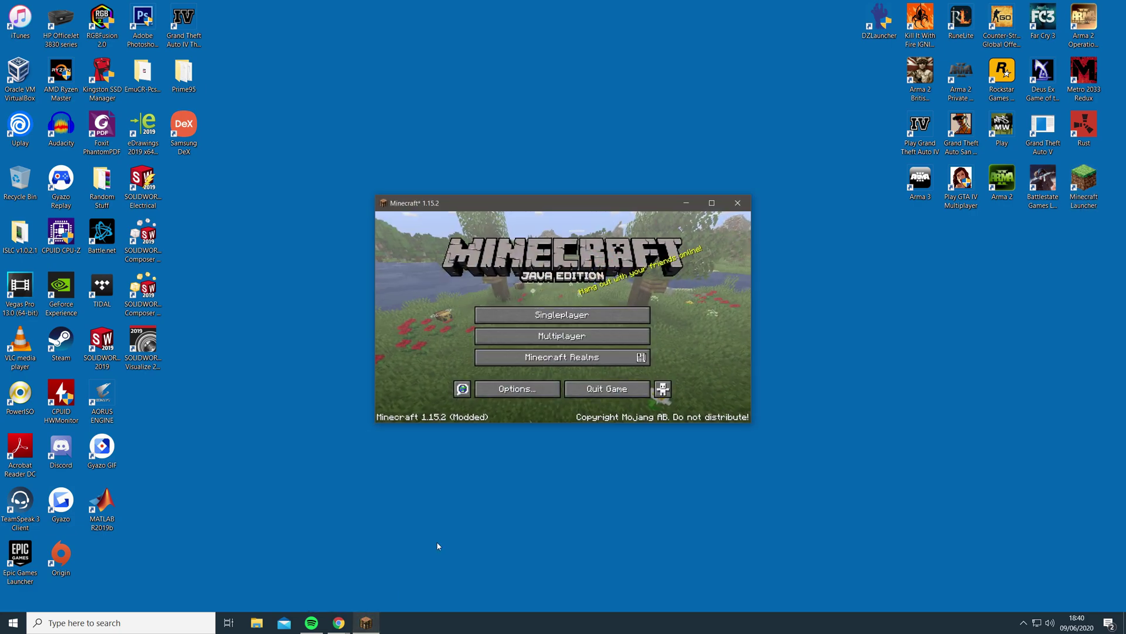
{"action": "left_click", "coordinate": [543, 394]}
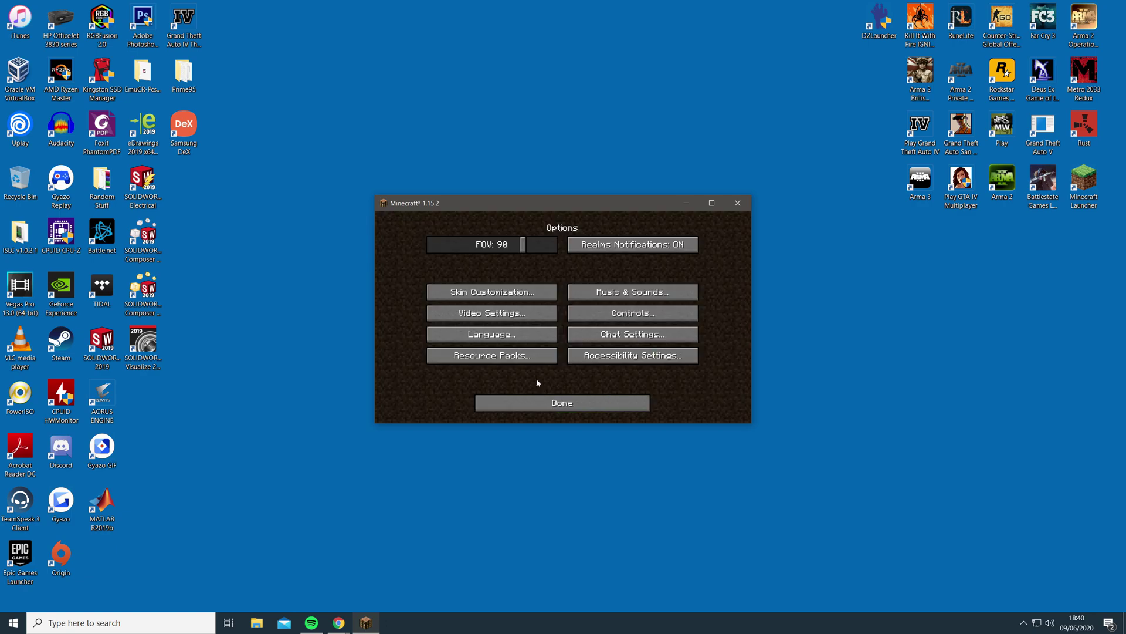
{"action": "left_click", "coordinate": [549, 314]}
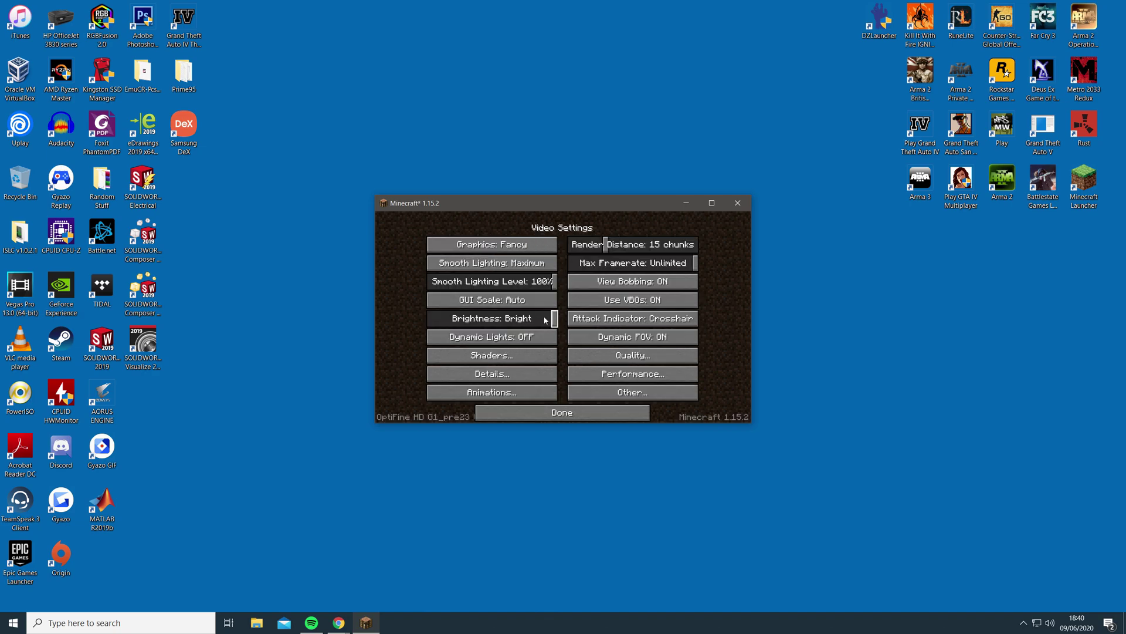
{"action": "left_click", "coordinate": [527, 363]}
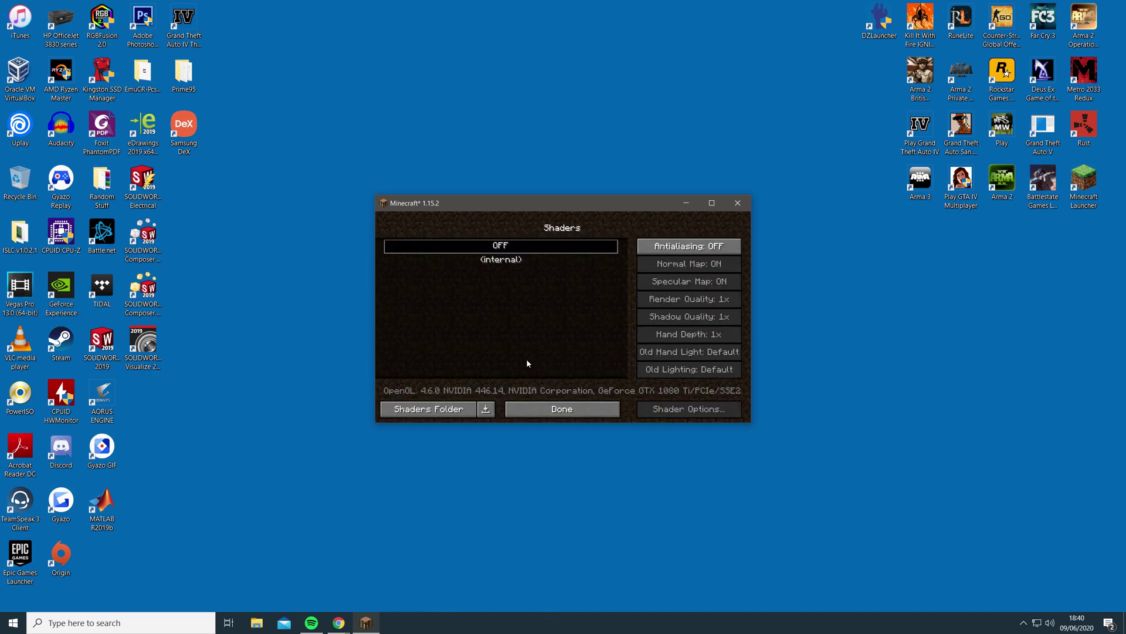
- Open the shaderpacks folder, set it beside the game, and minimize Minecraft
{"action": "left_click", "coordinate": [452, 409]}
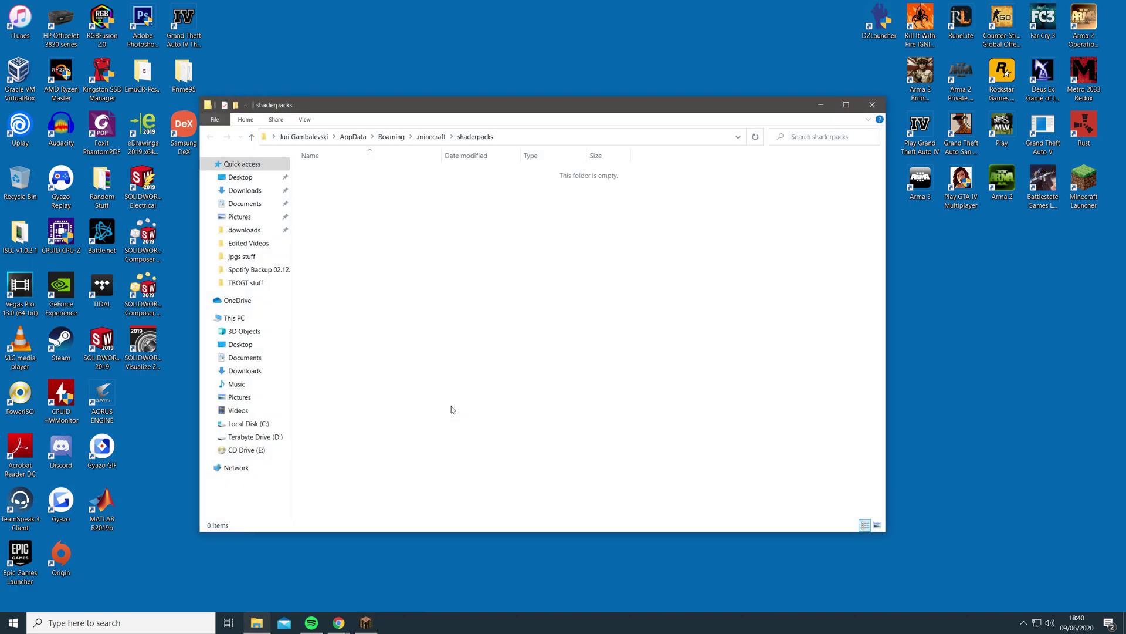
{"action": "mouse_move", "coordinate": [409, 107]}
{"action": "left_mouse_down"}
{"action": "mouse_move", "coordinate": [491, 175]}
{"action": "mouse_move", "coordinate": [667, 205]}
{"action": "mouse_move", "coordinate": [880, 171]}
{"action": "left_mouse_up"}
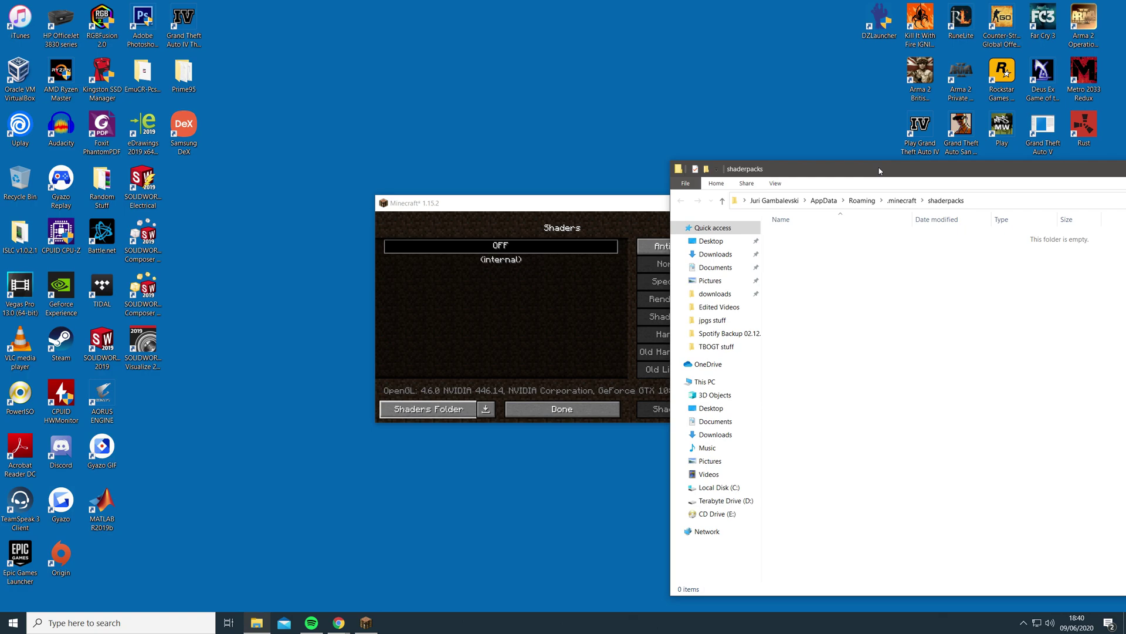
{"action": "left_click", "coordinate": [629, 202]}
{"action": "left_click", "coordinate": [687, 203]}
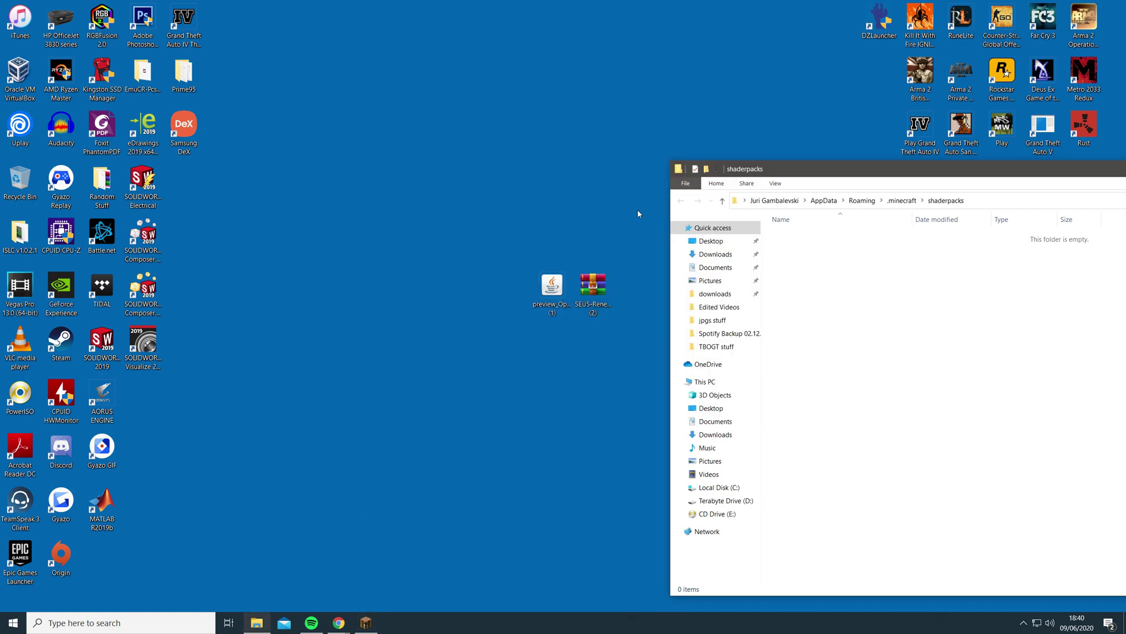
- Drag SEUS-Renewed-v1.0.1 (2).zip from the desktop into shaderpacks and close the folder
{"action": "left_click_drag", "start_coordinate": [591, 282], "coordinate": [836, 266]}
{"action": "left_click_drag", "start_coordinate": [905, 169], "coordinate": [560, 127]}
{"action": "left_click", "coordinate": [662, 206]}
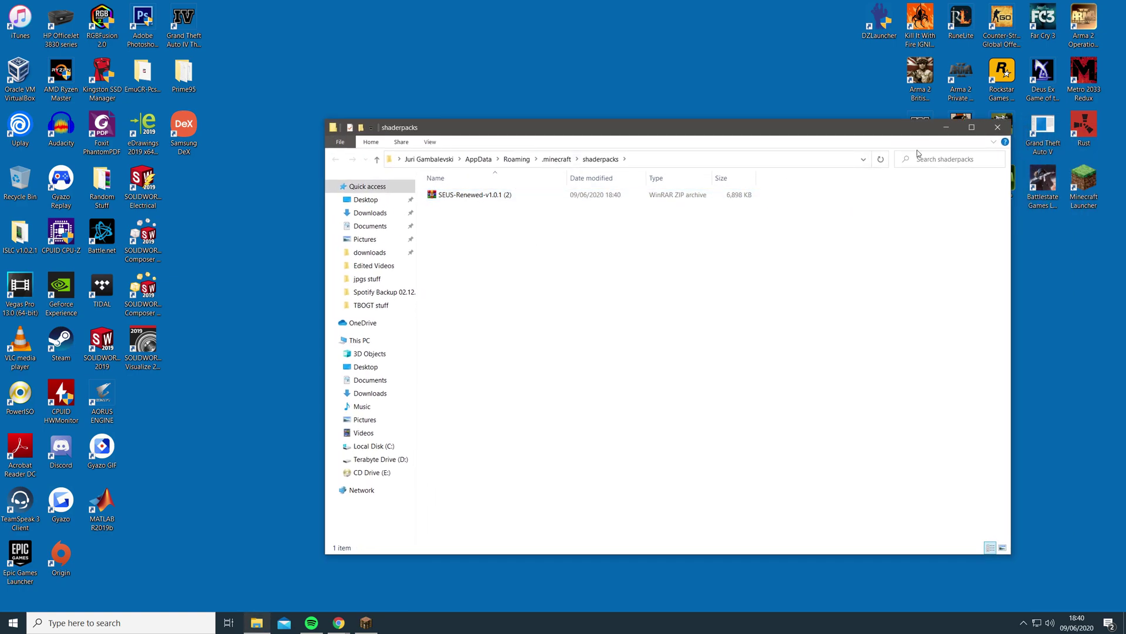
{"action": "left_click", "coordinate": [992, 129]}
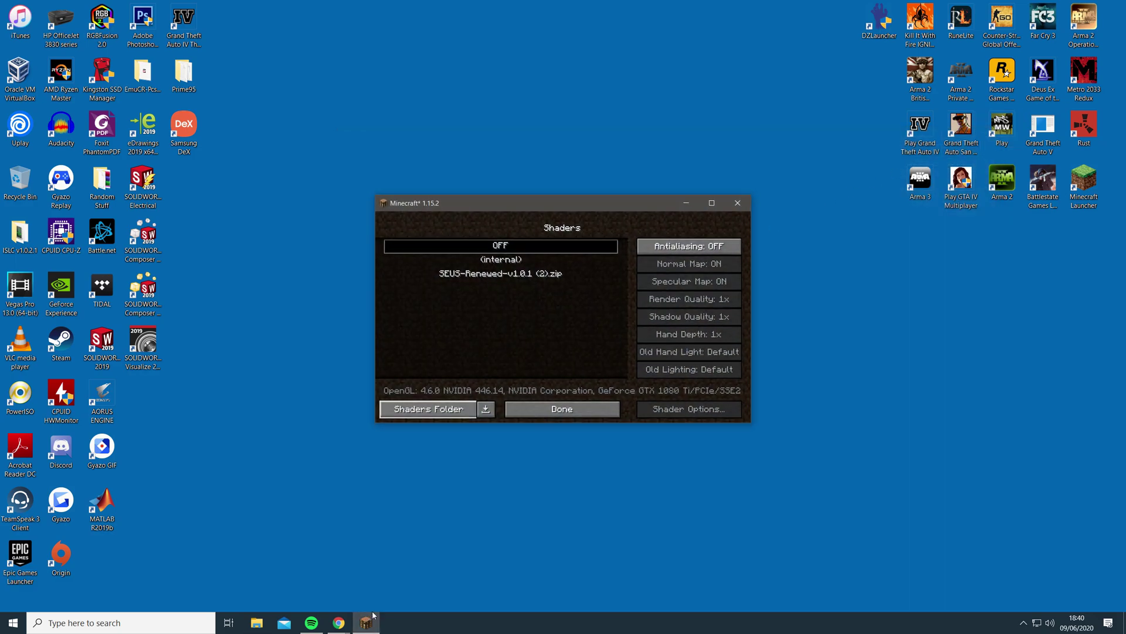
- Select SEUS-Renewed-v1.0.1 (2).zip in the Shaders list to activate it
{"action": "left_click", "coordinate": [533, 273]}
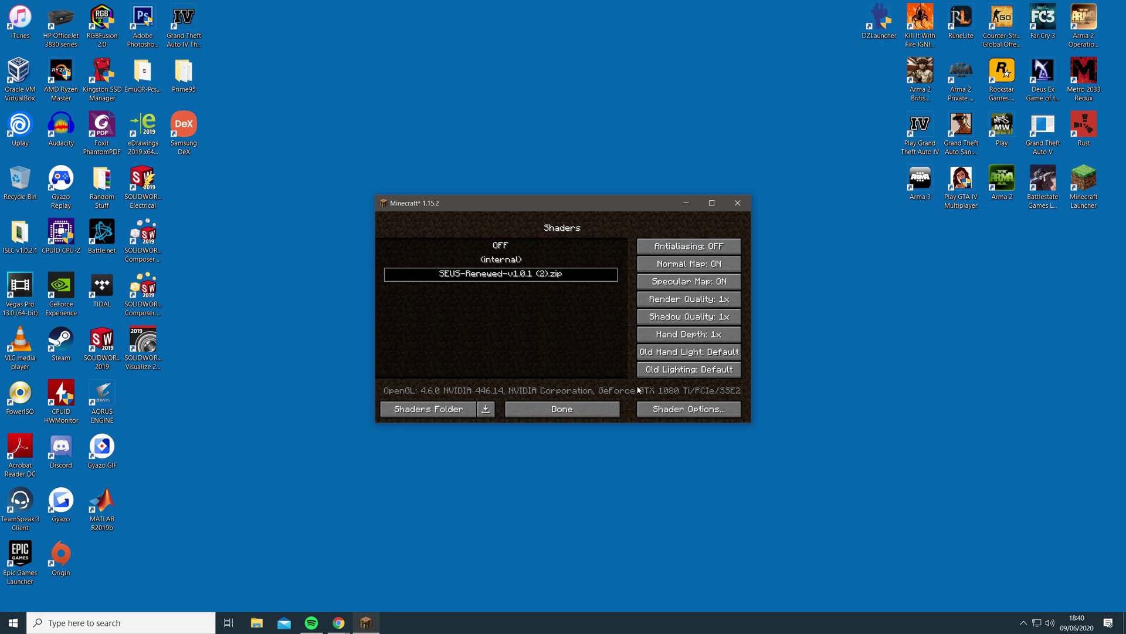
- Turn Micro Bloom and Motion Blur off in the SEUS post-processing options
{"action": "left_click", "coordinate": [671, 412]}
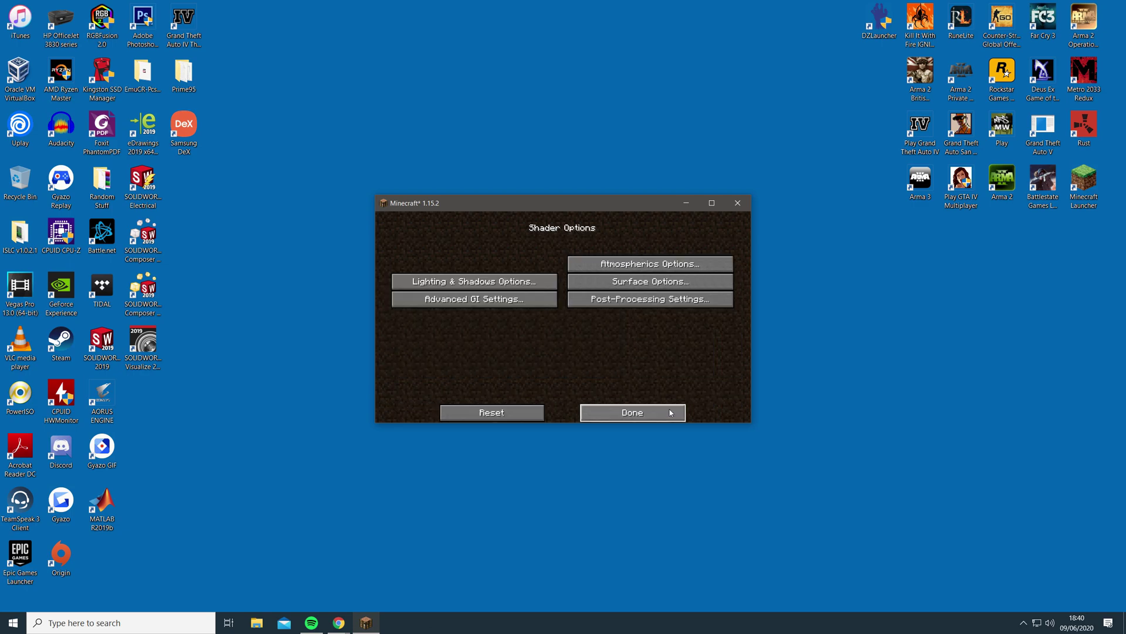
{"action": "left_click", "coordinate": [665, 302]}
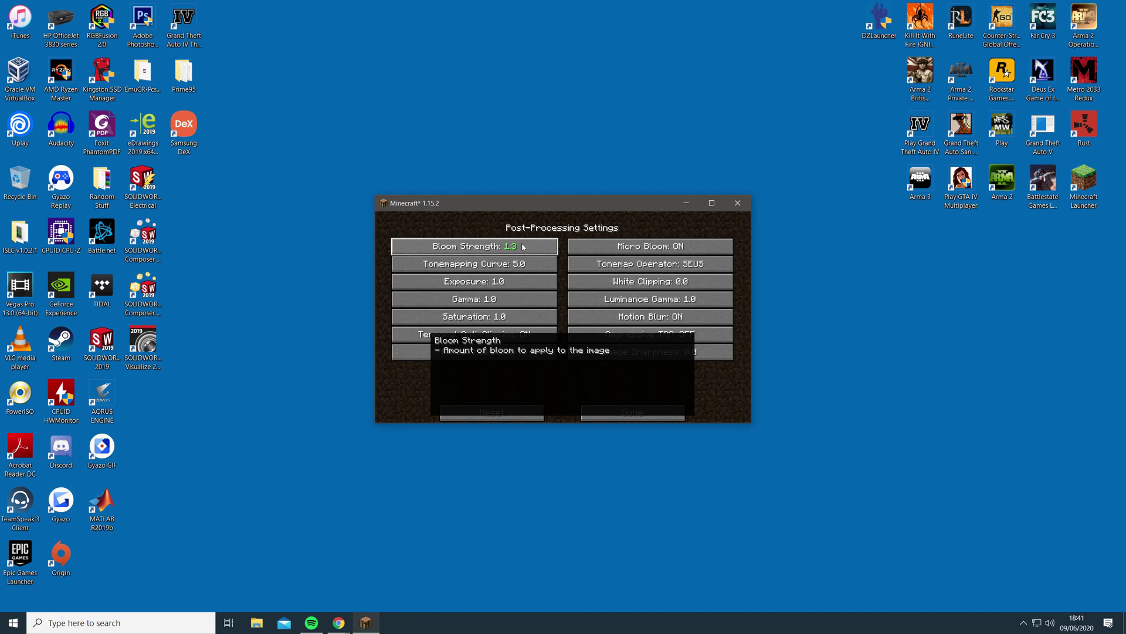
{"action": "left_click", "coordinate": [583, 246]}
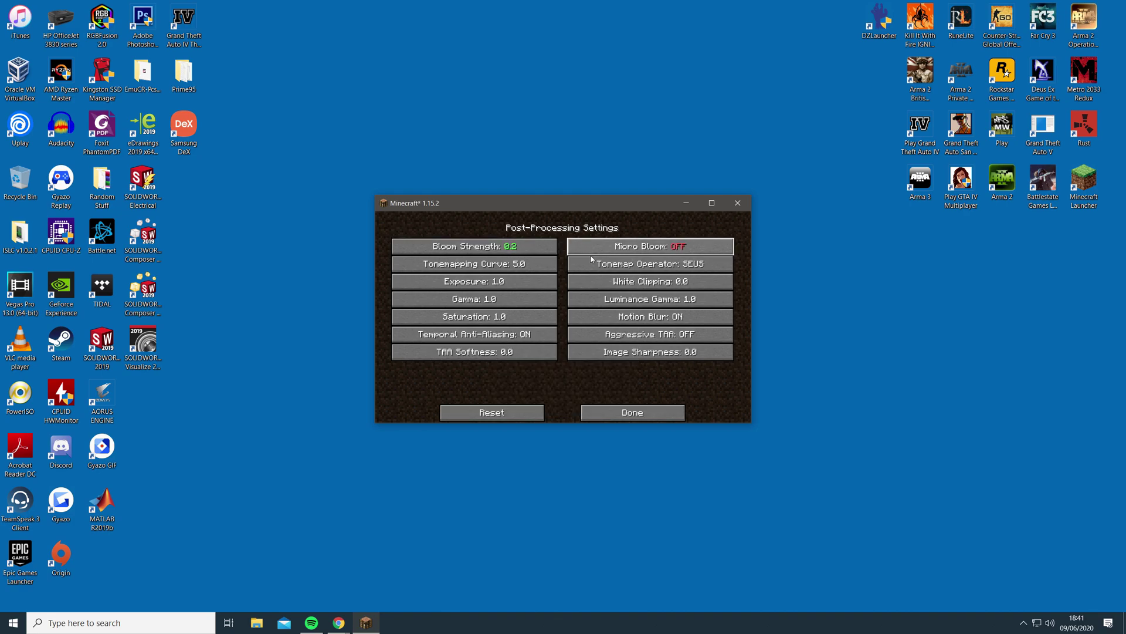
{"action": "left_click", "coordinate": [608, 317]}
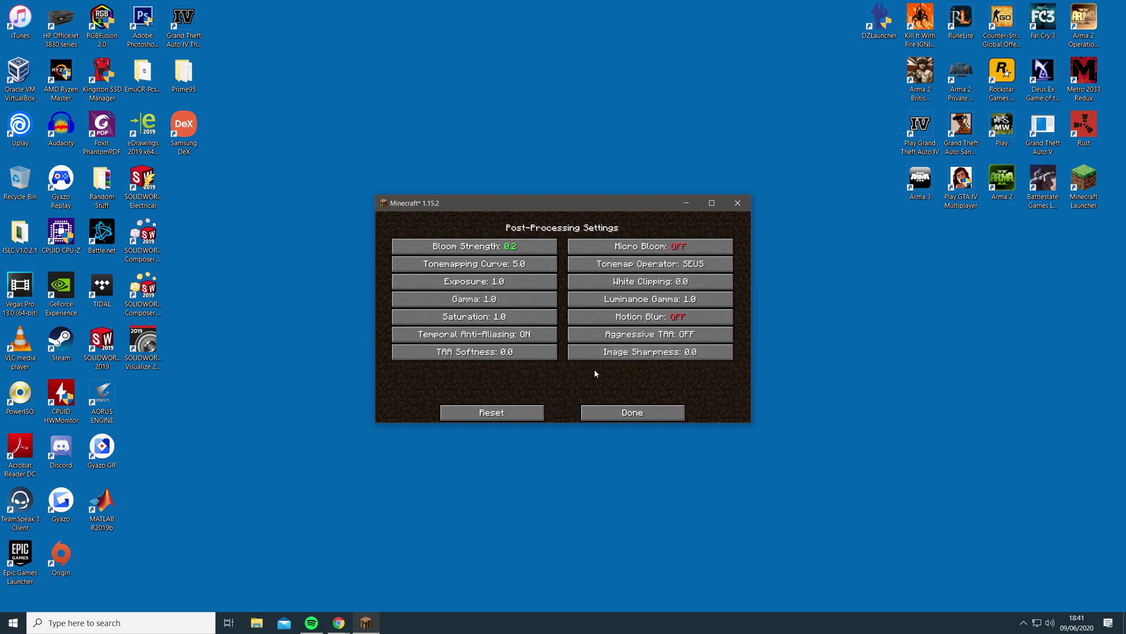
{"action": "left_click", "coordinate": [602, 416]}
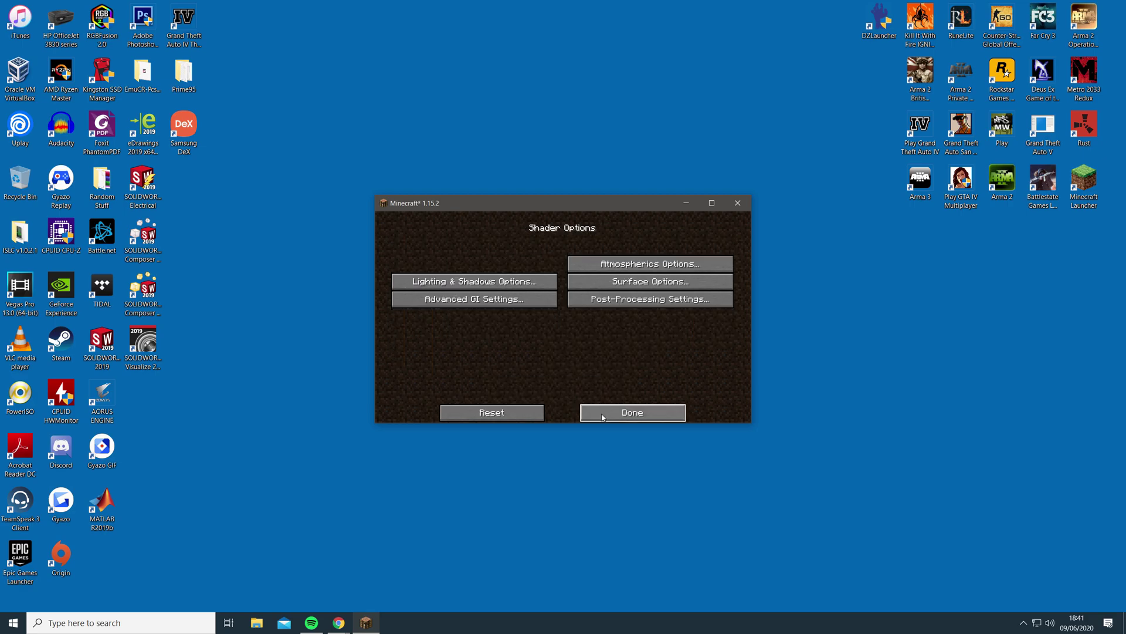
{"action": "left_click", "coordinate": [603, 416]}
- Put the downloaded texture pack zip on the desktop and open Options > Resource Packs
{"action": "key", "text": "alt+Tab"}
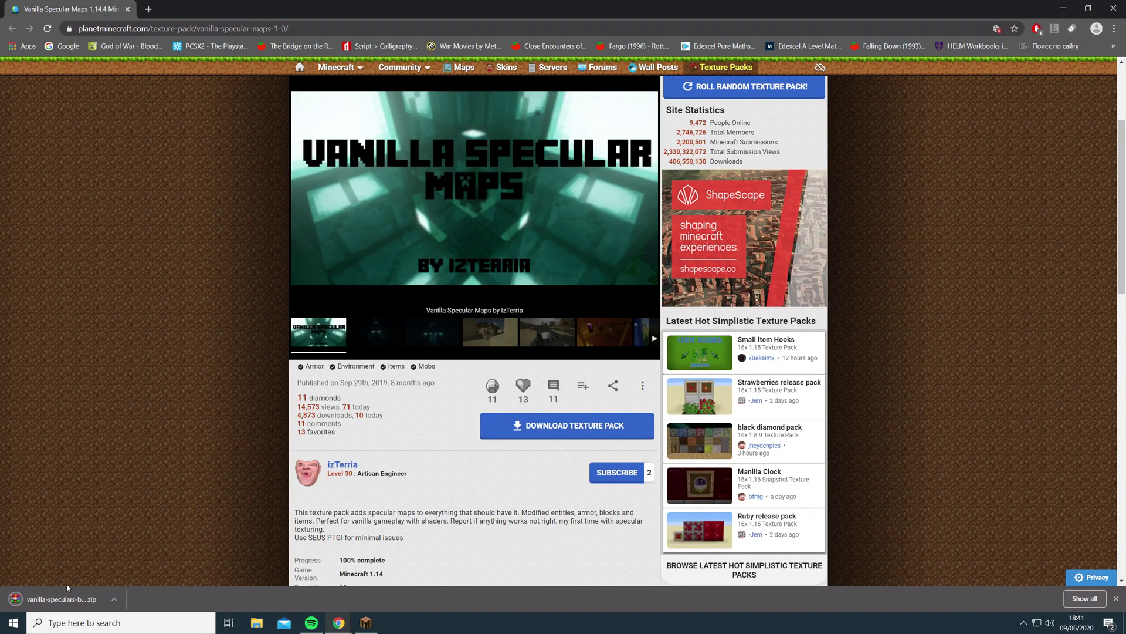
{"action": "mouse_move", "coordinate": [52, 600]}
{"action": "left_mouse_down"}
{"action": "mouse_move", "coordinate": [270, 587]}
{"action": "mouse_move", "coordinate": [1123, 623]}
{"action": "mouse_move", "coordinate": [580, 308]}
{"action": "mouse_move", "coordinate": [595, 294]}
{"action": "left_mouse_up"}
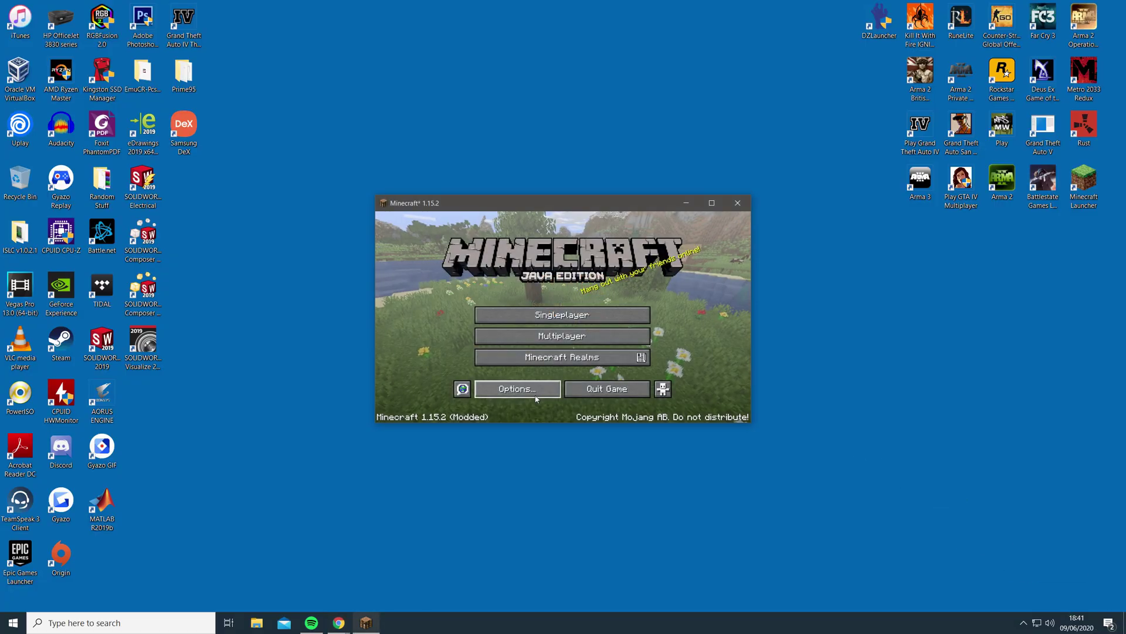
{"action": "left_click", "coordinate": [531, 390]}
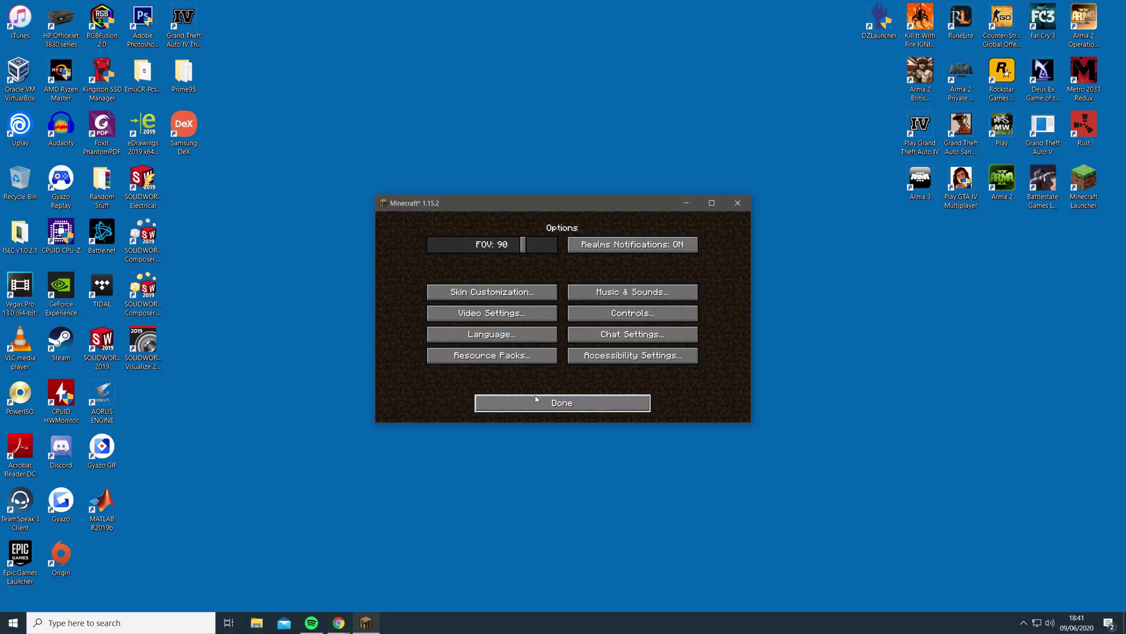
{"action": "left_click", "coordinate": [518, 363]}
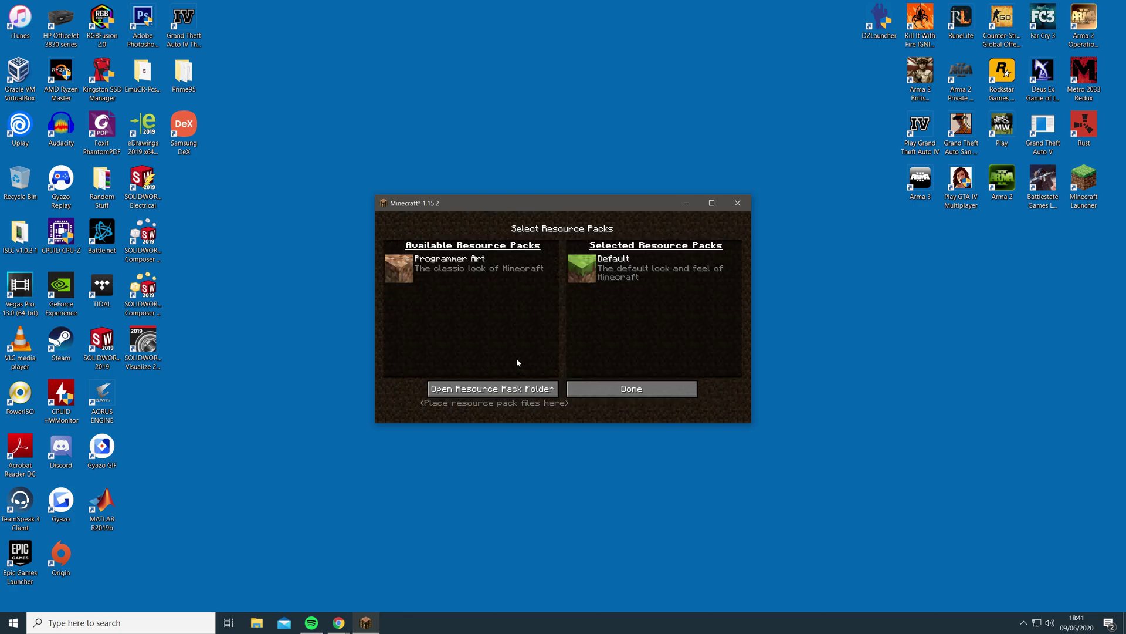
- Open the resourcepacks folder and move the vanilla-speculars-by-izterria zip into it from the desktop
{"action": "left_click", "coordinate": [501, 390]}
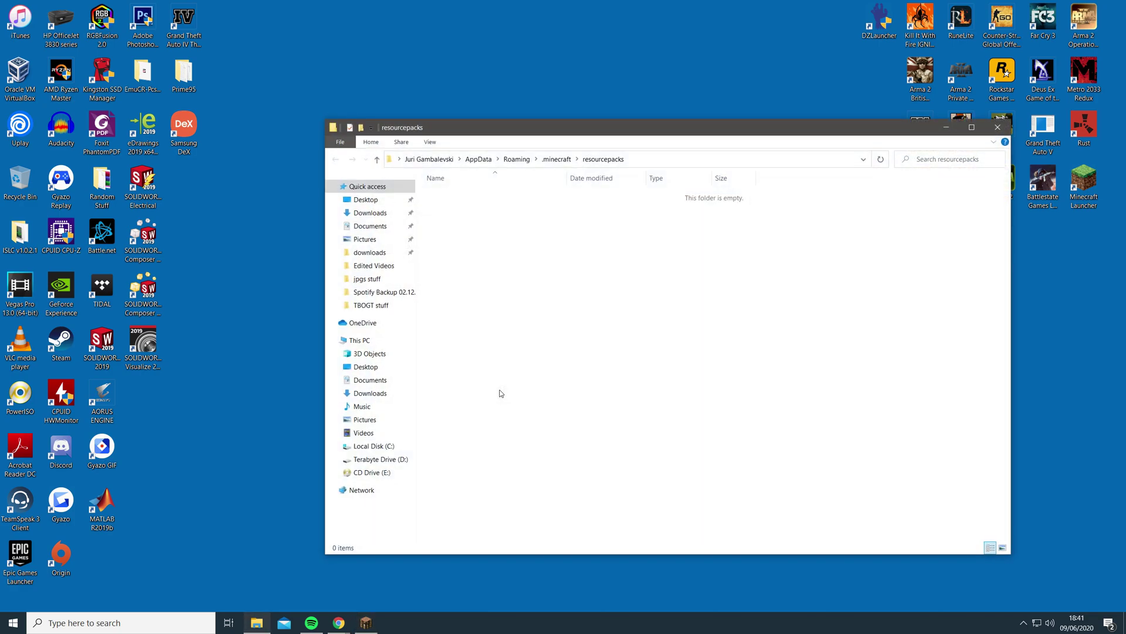
{"action": "left_click_drag", "start_coordinate": [533, 133], "coordinate": [917, 167]}
{"action": "left_click", "coordinate": [696, 206]}
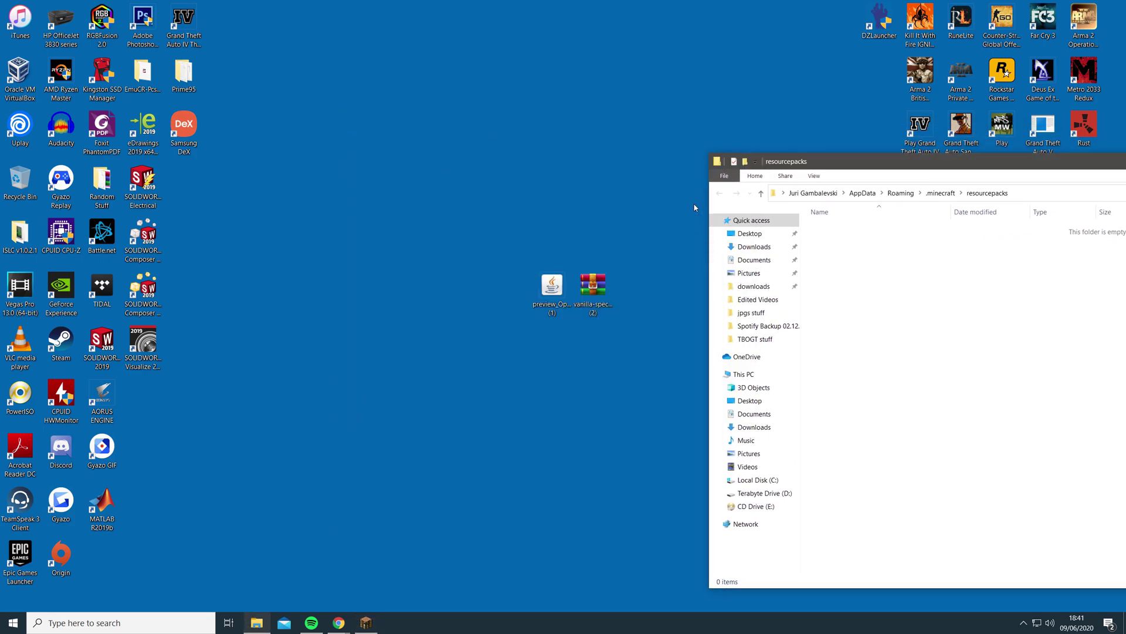
{"action": "mouse_move", "coordinate": [592, 298]}
{"action": "left_mouse_down"}
{"action": "mouse_move", "coordinate": [709, 305]}
{"action": "mouse_move", "coordinate": [888, 284]}
{"action": "left_mouse_up"}
{"action": "left_click_drag", "start_coordinate": [939, 161], "coordinate": [547, 125]}
{"action": "left_click", "coordinate": [493, 231]}
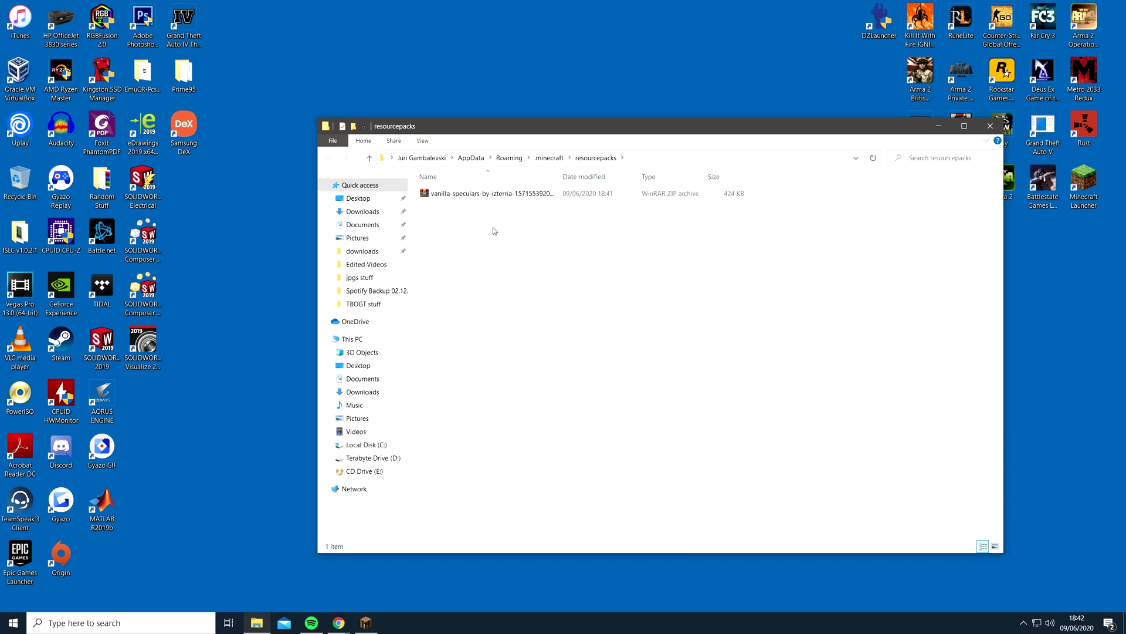
- Open the vanilla-speculars zip in WinRAR and browse to assets/minecraft/textures/block
{"action": "double_click", "coordinate": [486, 195]}
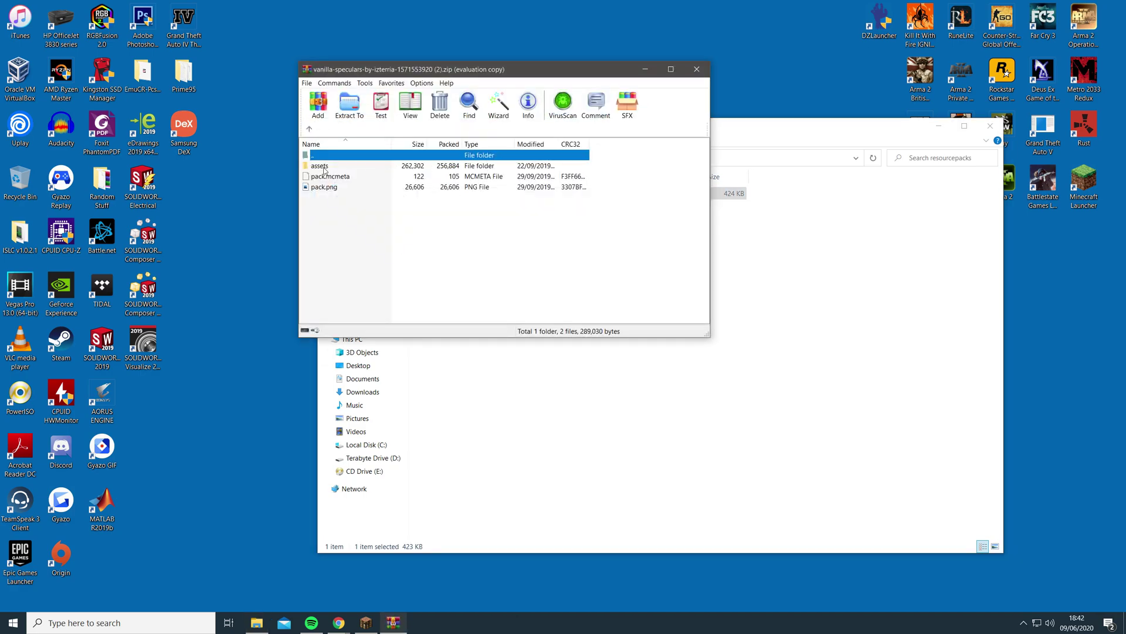
{"action": "double_click", "coordinate": [321, 166]}
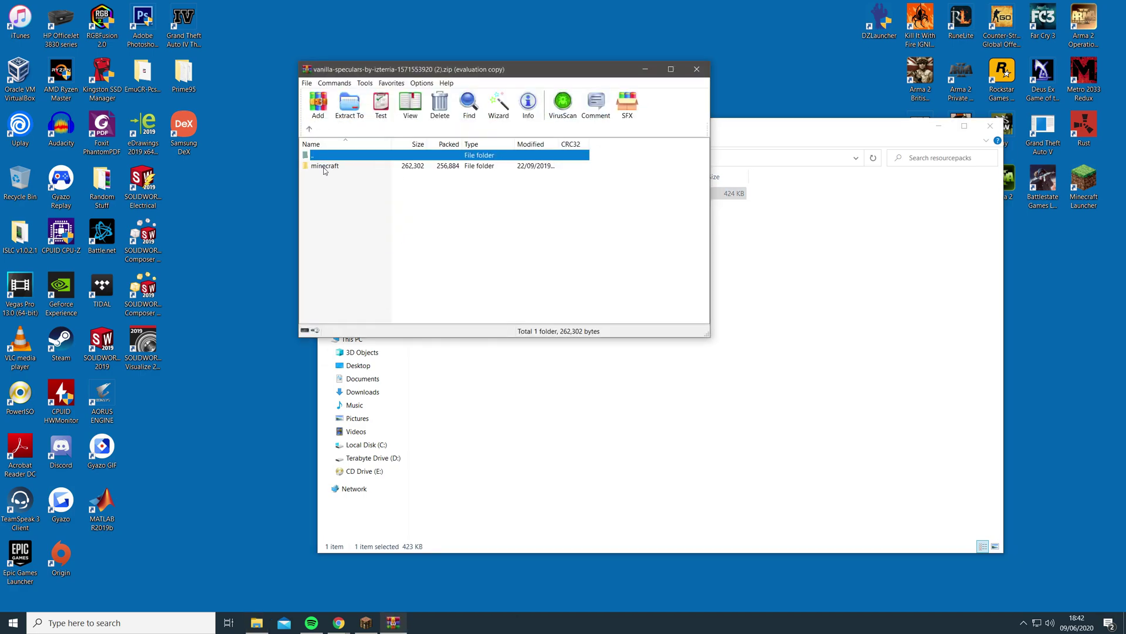
{"action": "double_click", "coordinate": [324, 167]}
{"action": "double_click", "coordinate": [322, 166]}
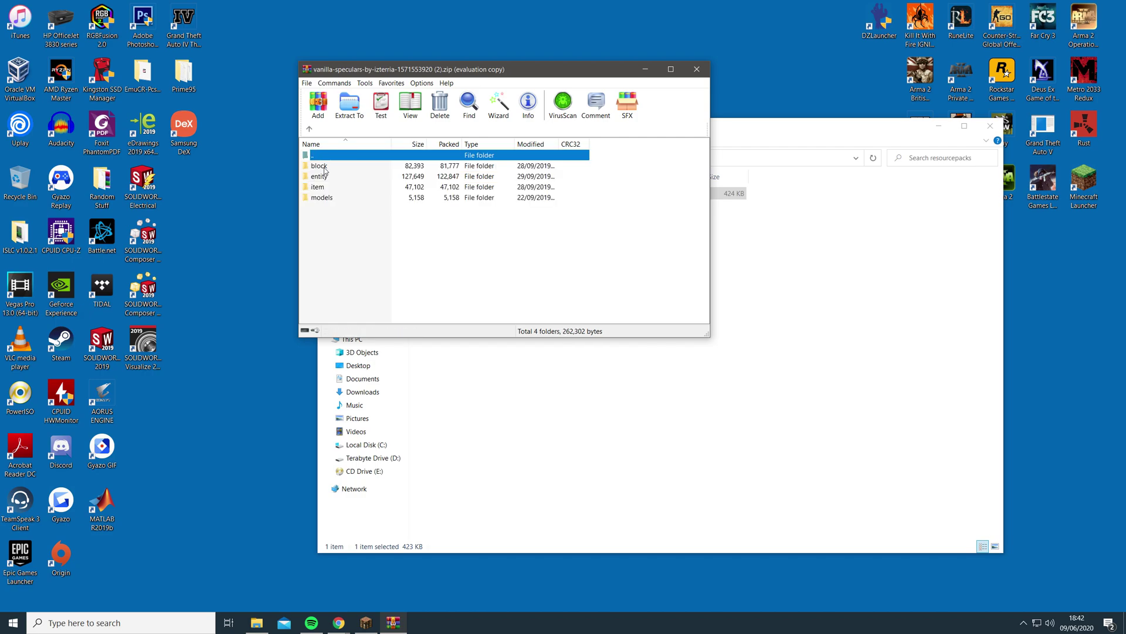
{"action": "double_click", "coordinate": [320, 166]}
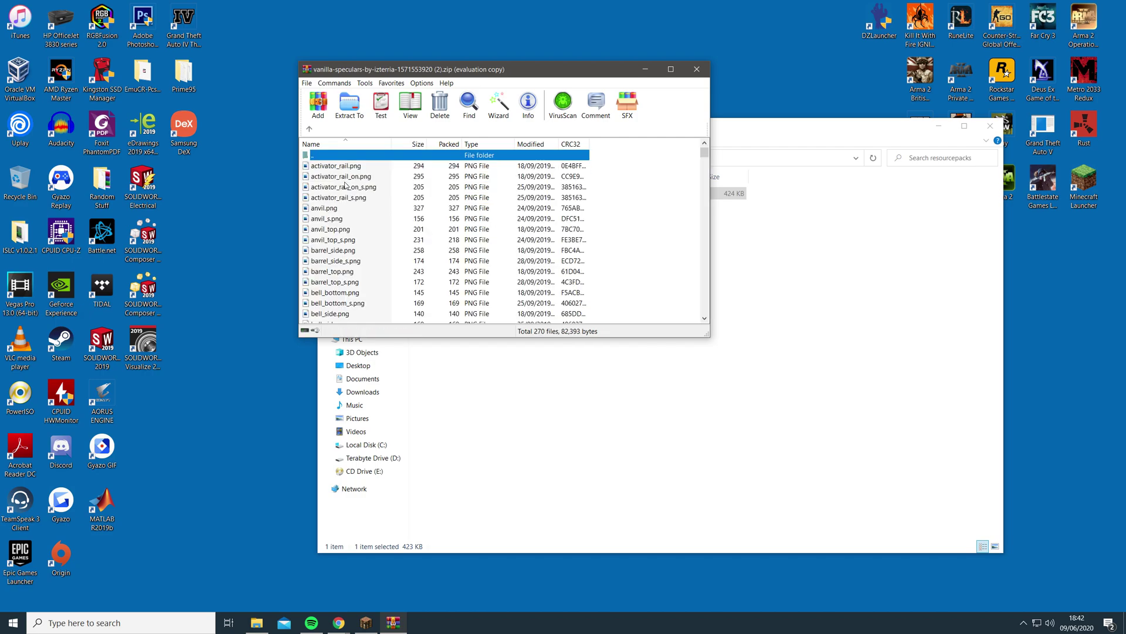
{"action": "scroll", "coordinate": [346, 192], "scroll_direction": "down", "scroll_amount": 15}
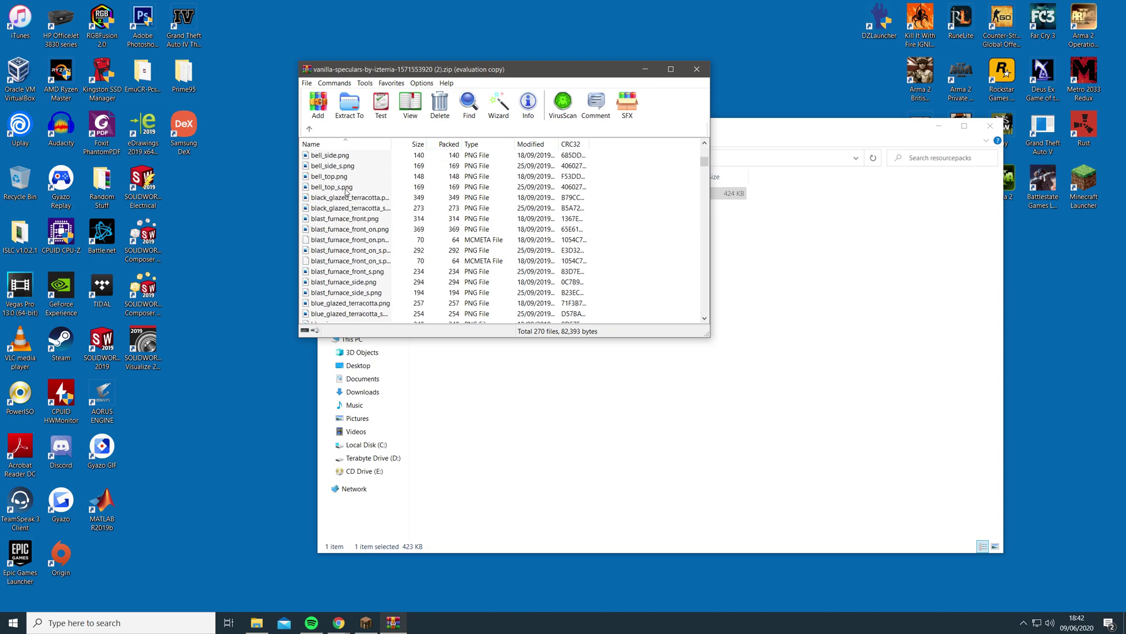
{"action": "scroll", "coordinate": [346, 192], "scroll_direction": "down", "scroll_amount": 15}
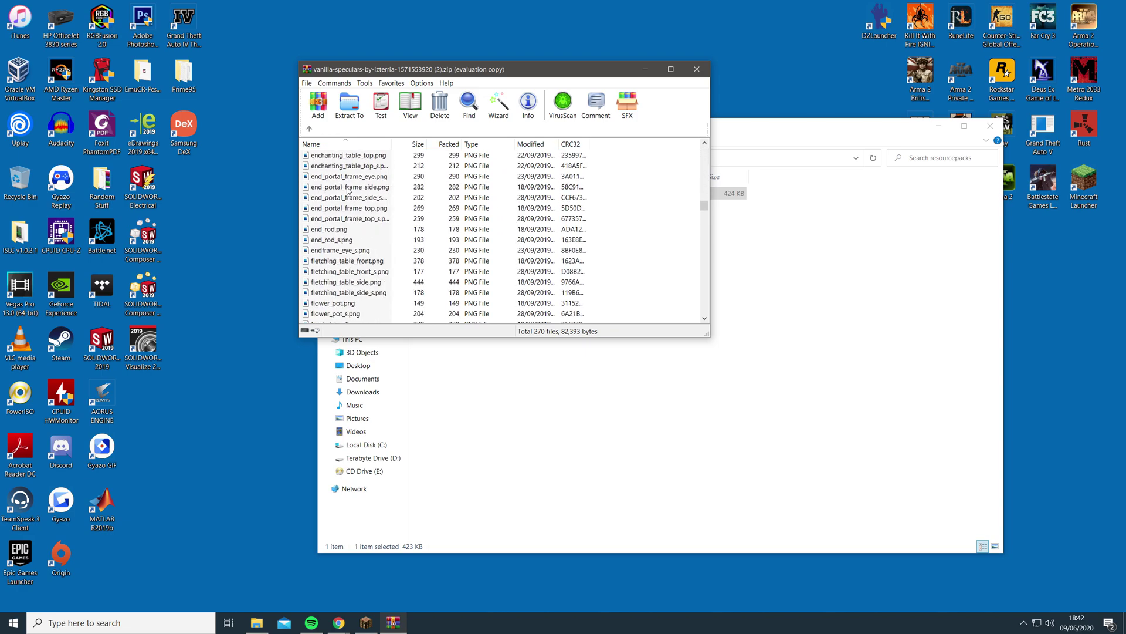
{"action": "scroll", "coordinate": [348, 191], "scroll_direction": "down", "scroll_amount": 15}
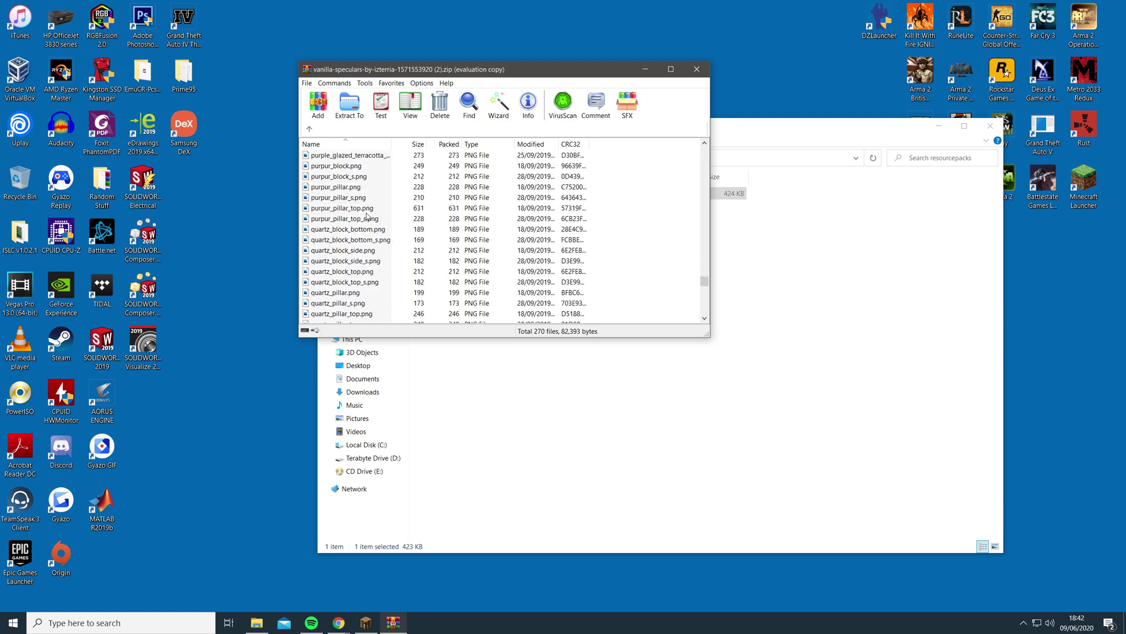
{"action": "scroll", "coordinate": [368, 217], "scroll_direction": "down", "scroll_amount": 7}
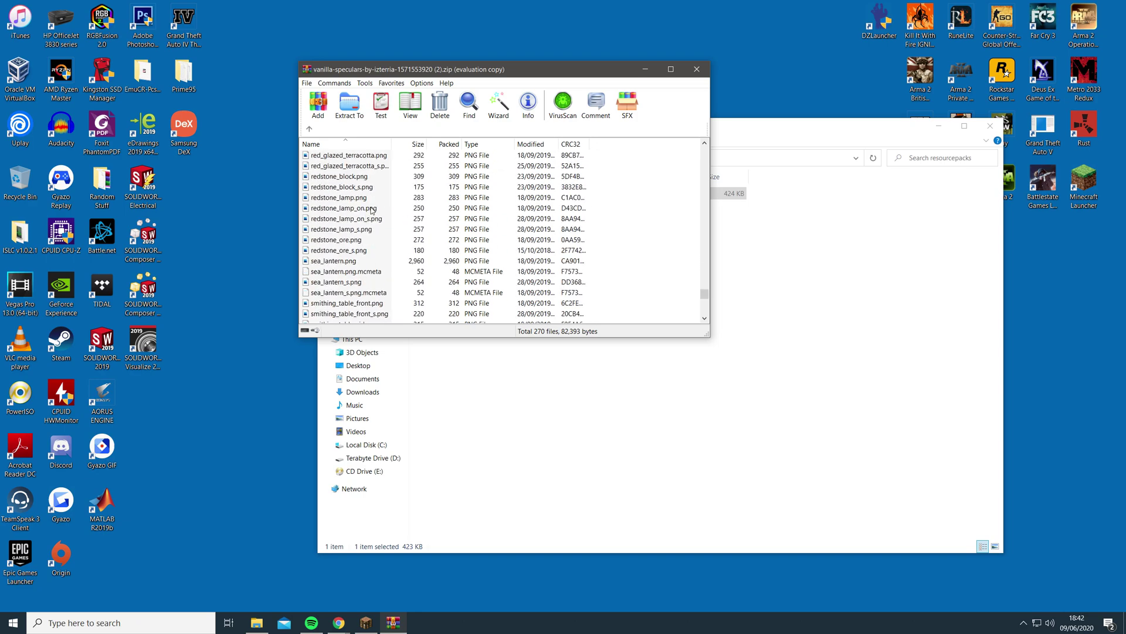
- Delete redstone_lamp_on_s, redstone_lamp_s, sea_lantern_s and sea_lantern_s.png.mcmeta from the archive
{"action": "left_click", "coordinate": [371, 210]}
{"action": "left_click", "coordinate": [377, 221]}
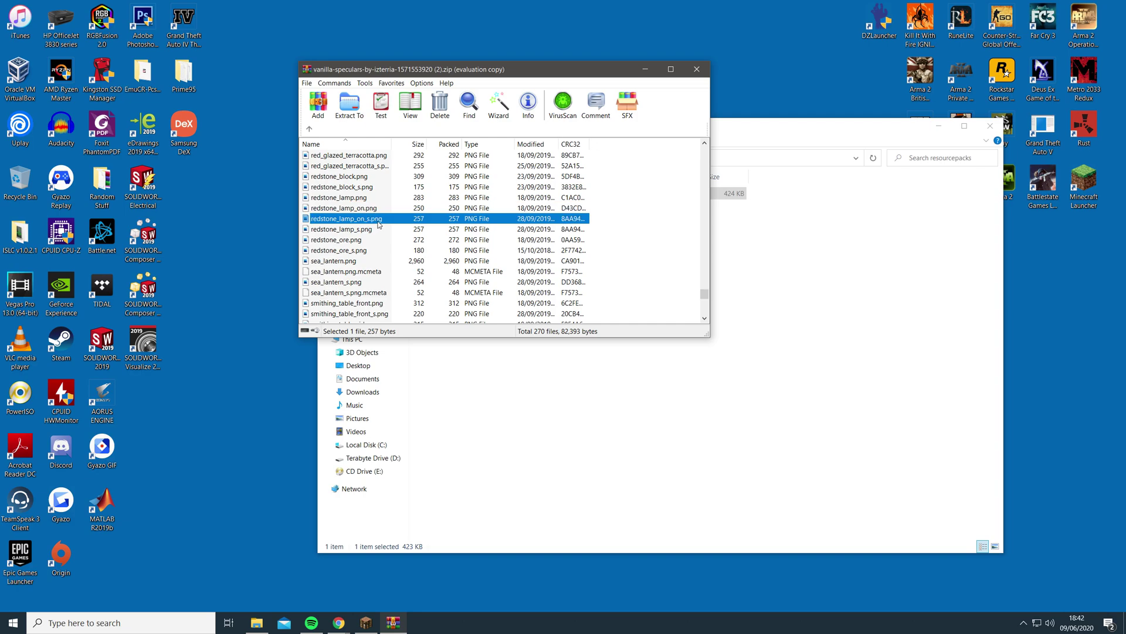
{"action": "left_click", "coordinate": [368, 231], "text": "ctrl"}
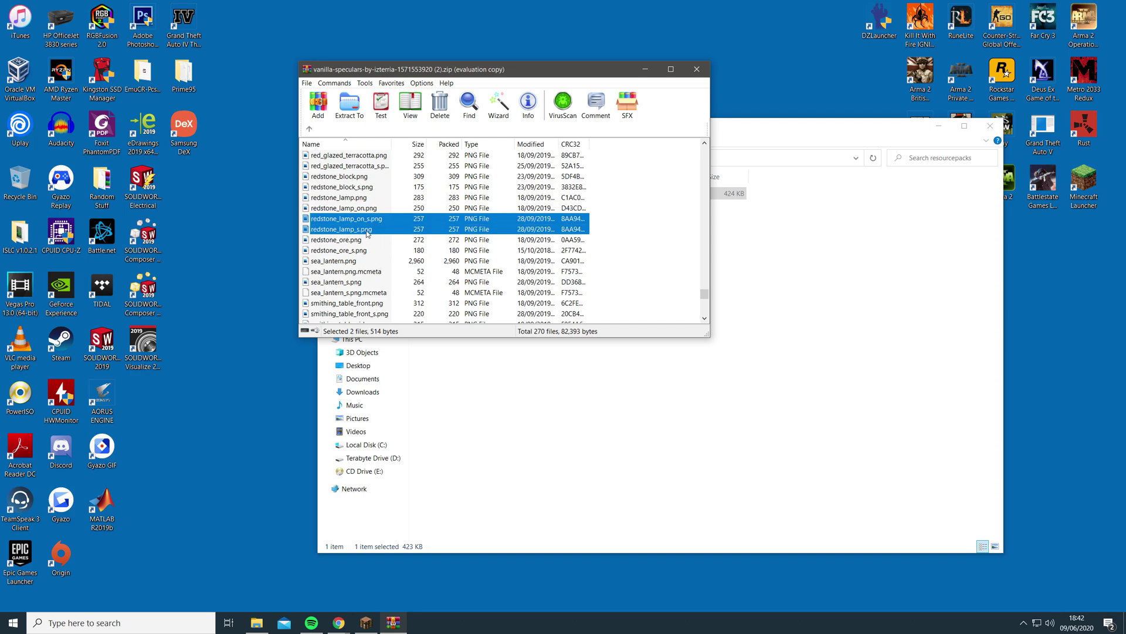
{"action": "left_click", "coordinate": [350, 284], "text": "ctrl"}
{"action": "left_click", "coordinate": [354, 294], "text": "ctrl"}
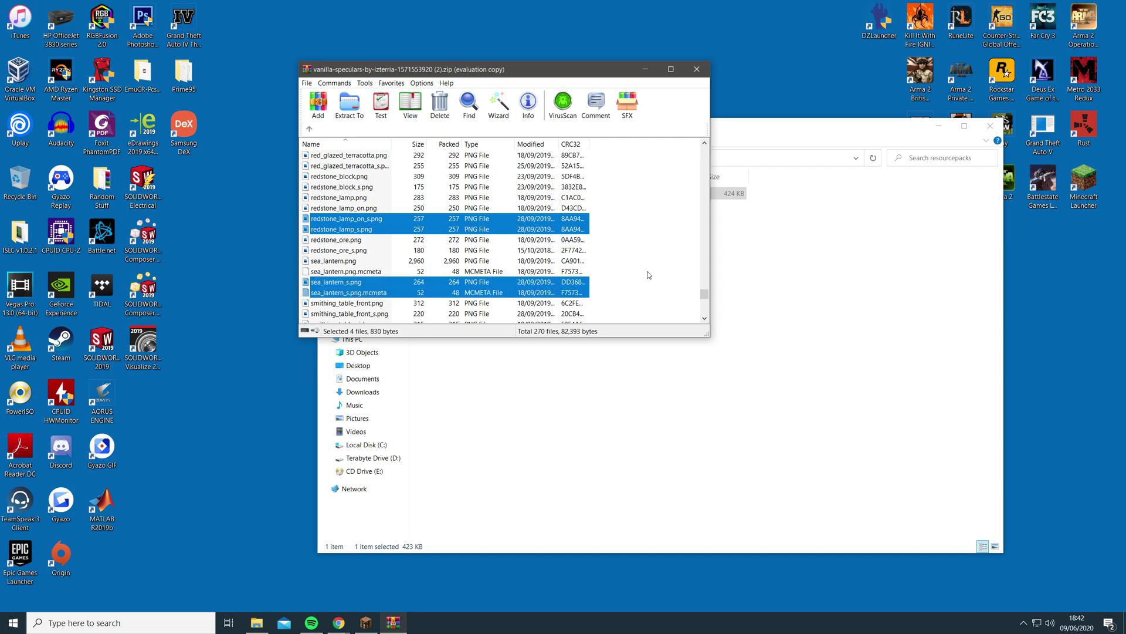
{"action": "key", "text": "Delete"}
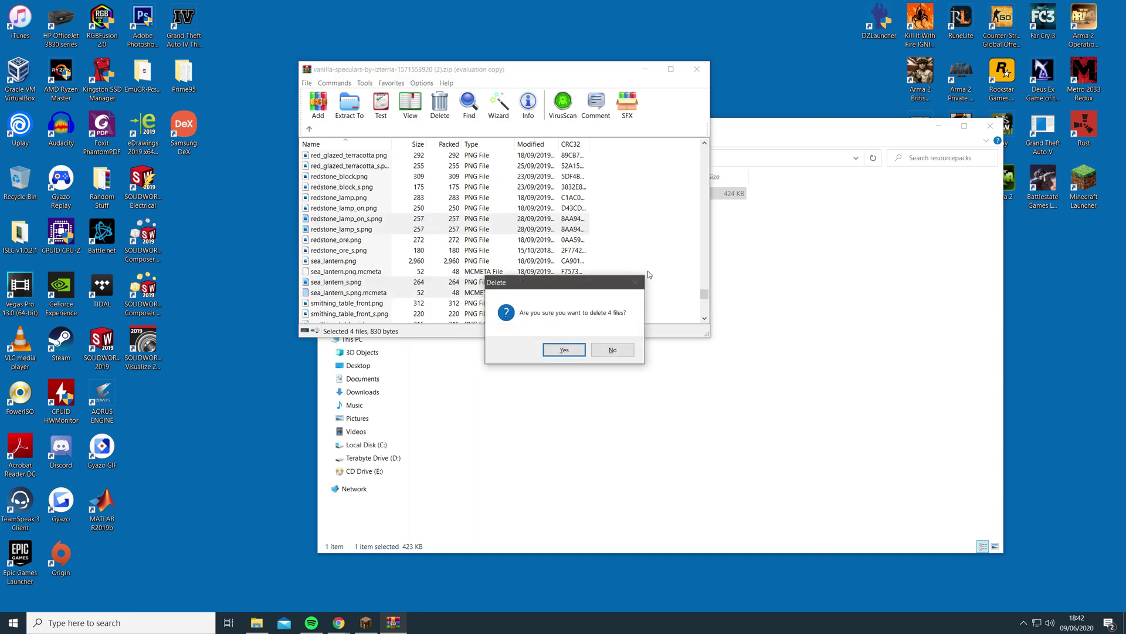
{"action": "left_click", "coordinate": [564, 350]}
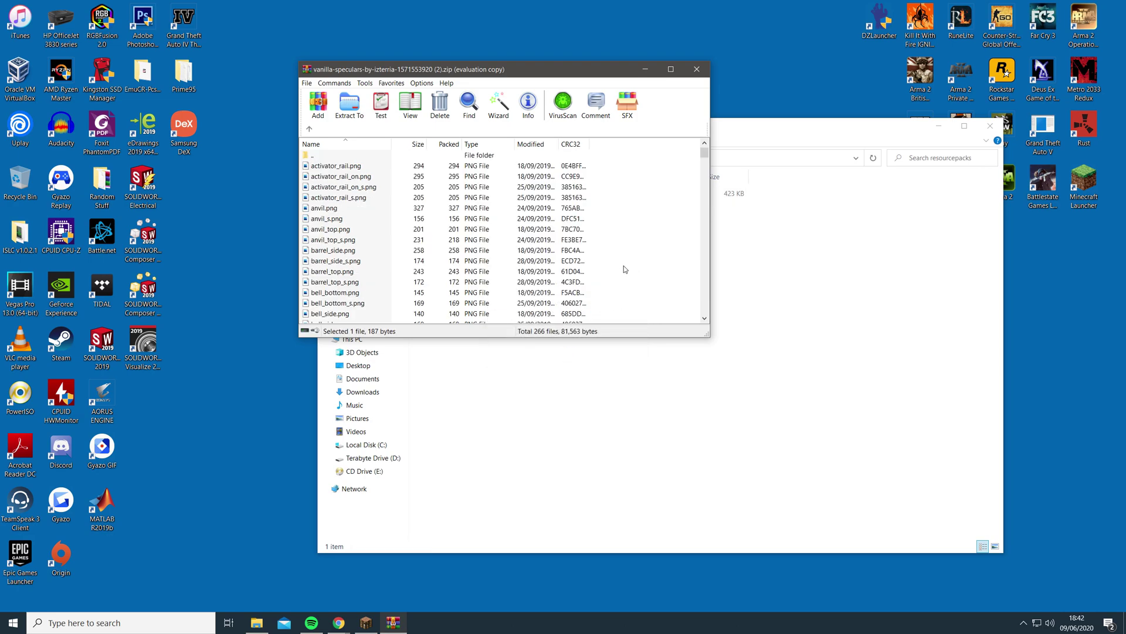
- Close WinRAR and the resourcepacks folder, then reopen the Resource Packs list to refresh it
{"action": "left_click", "coordinate": [699, 70]}
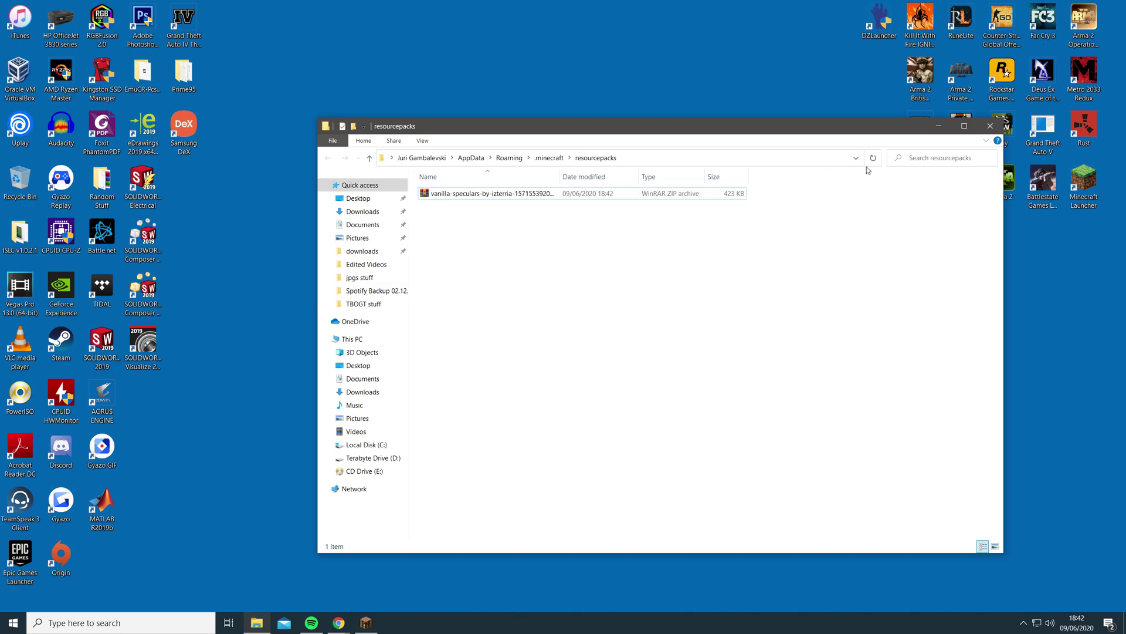
{"action": "left_click", "coordinate": [991, 126]}
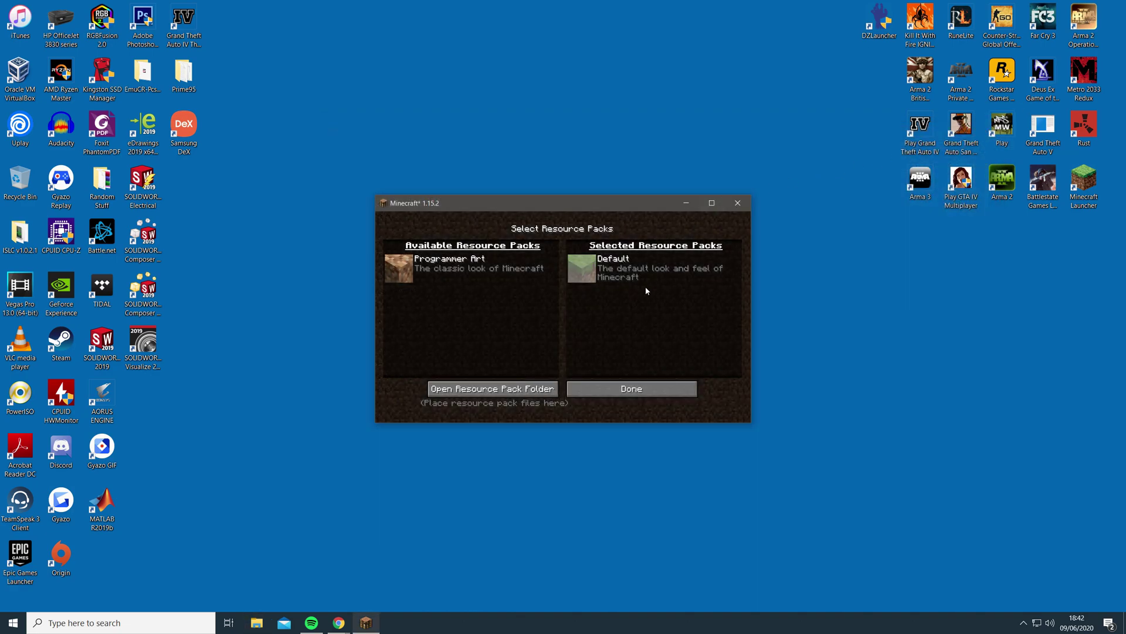
{"action": "left_click", "coordinate": [589, 389]}
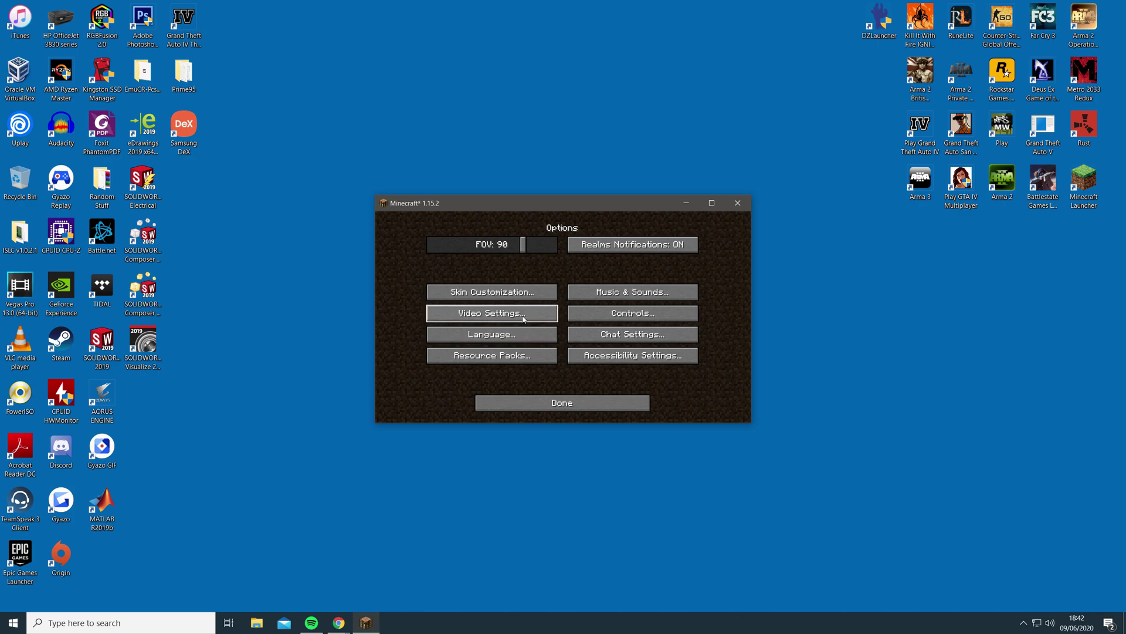
{"action": "left_click", "coordinate": [519, 353]}
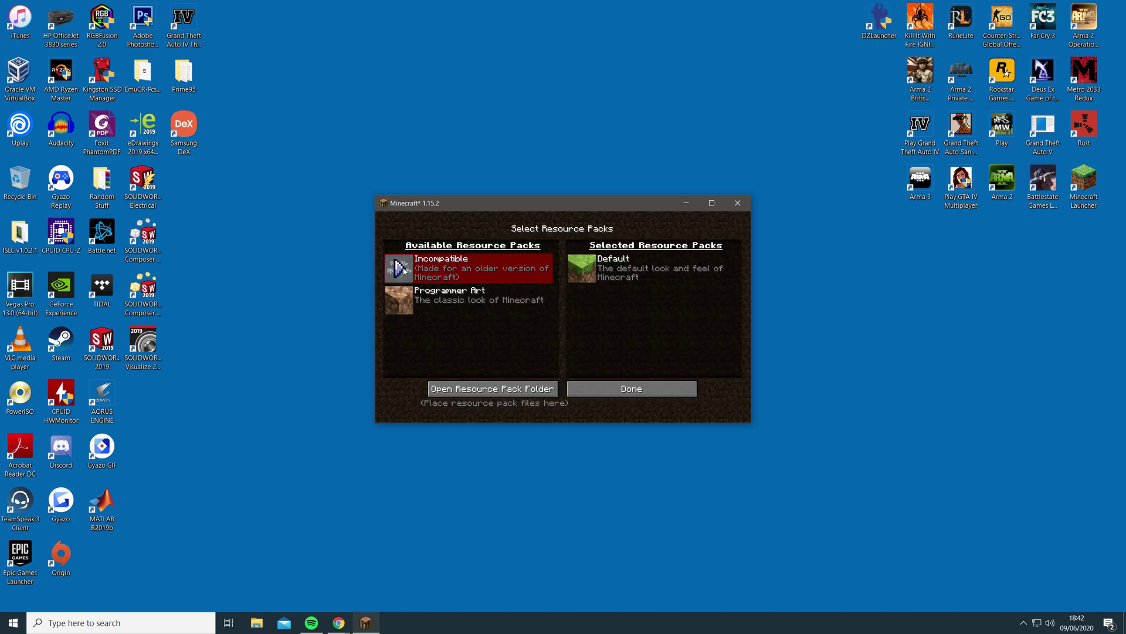
- Activate the vanilla-speculars-by-izterria pack despite the incompatibility warning and apply it
{"action": "left_click", "coordinate": [404, 270]}
{"action": "left_click", "coordinate": [511, 344]}
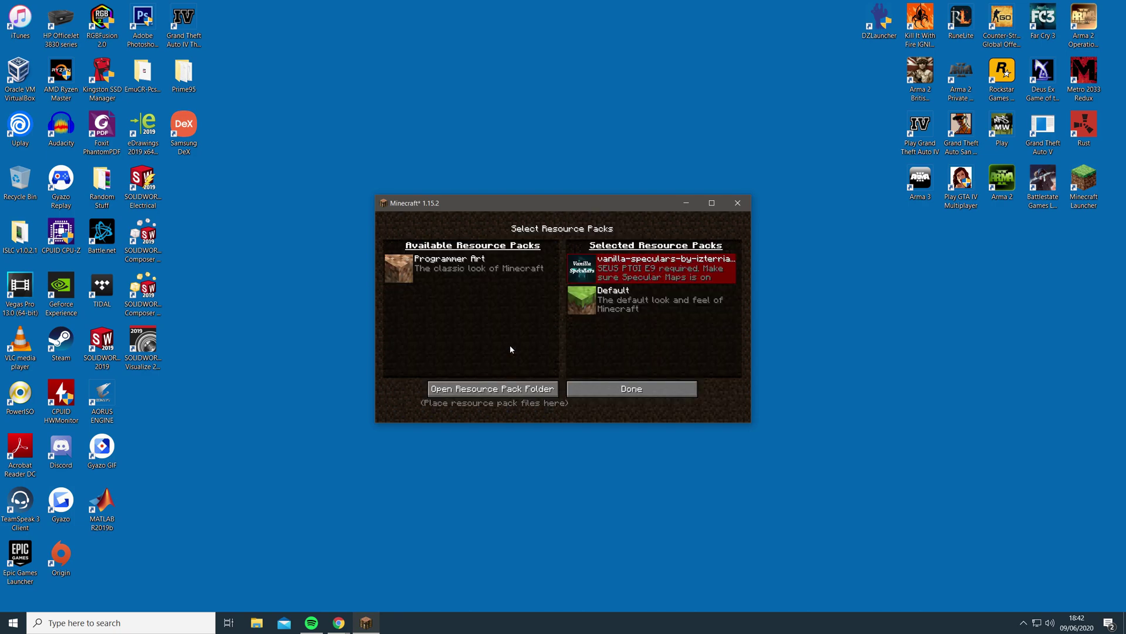
{"action": "left_click", "coordinate": [610, 388]}
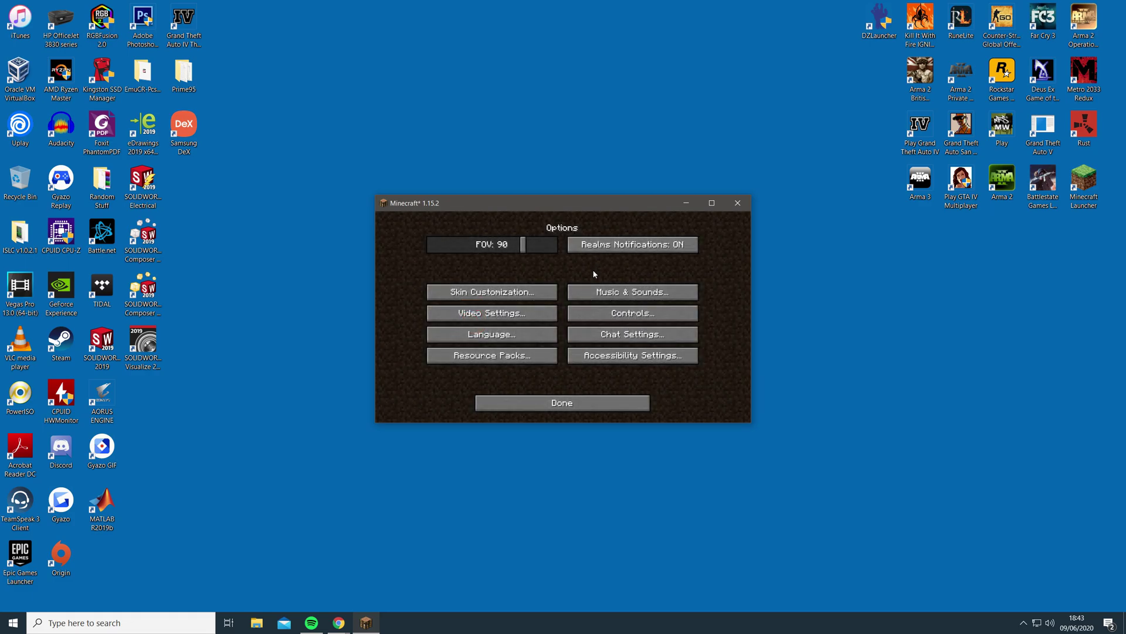
{"action": "left_click", "coordinate": [562, 403]}
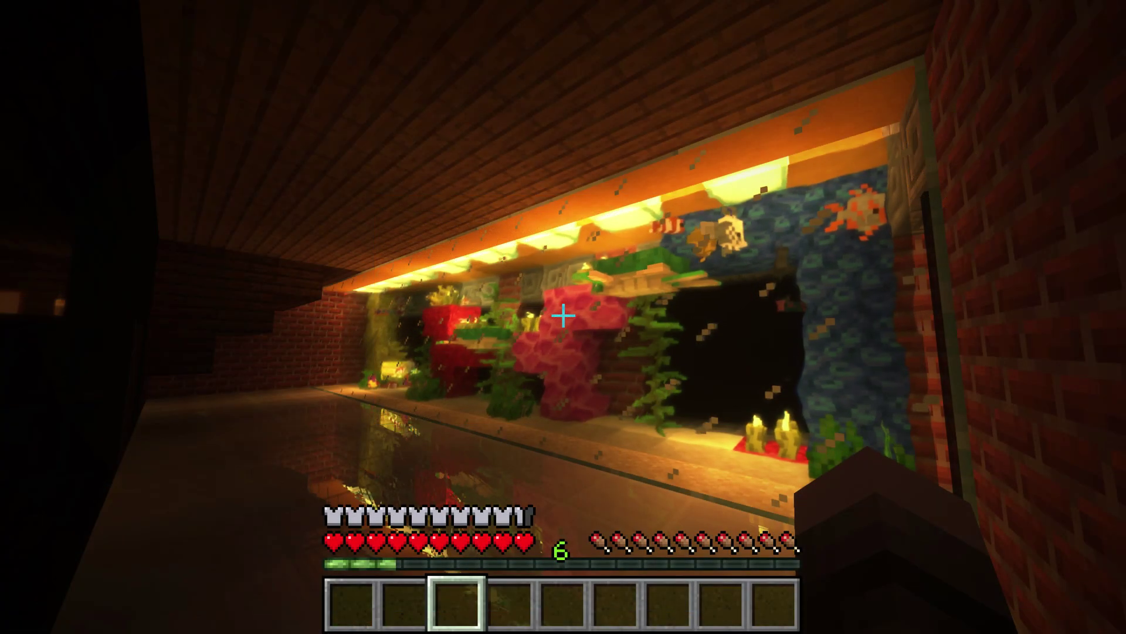